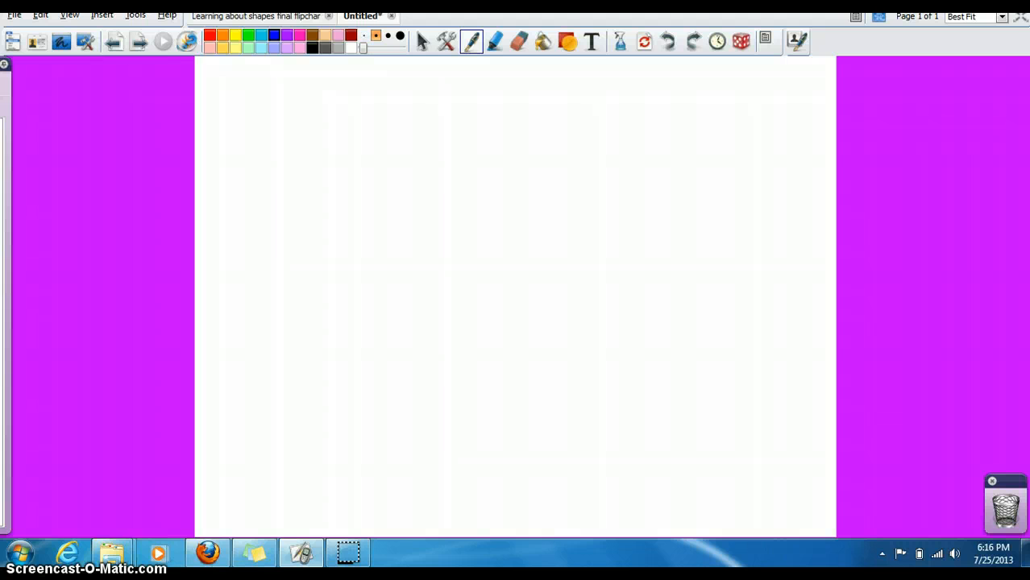
Make the grid visible on the blank flipchart page through the page's grid properties
mouse_move(6, 274)
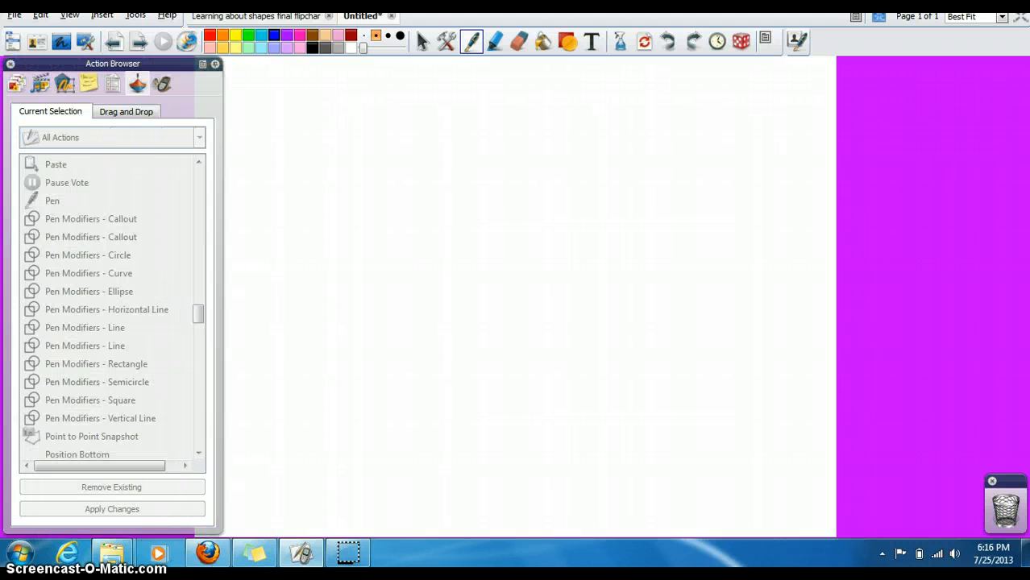
left_click(119, 85)
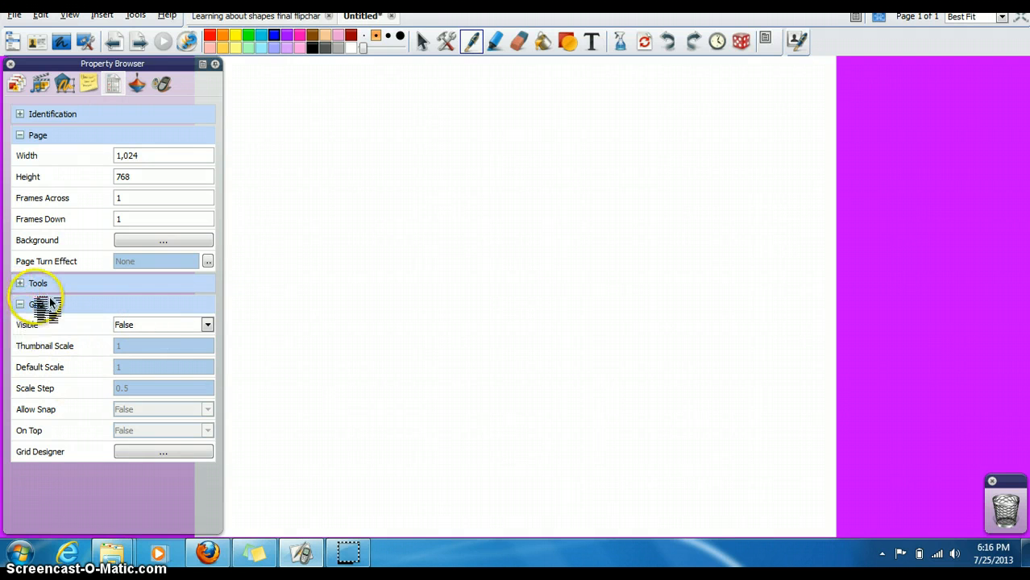
left_click(153, 325)
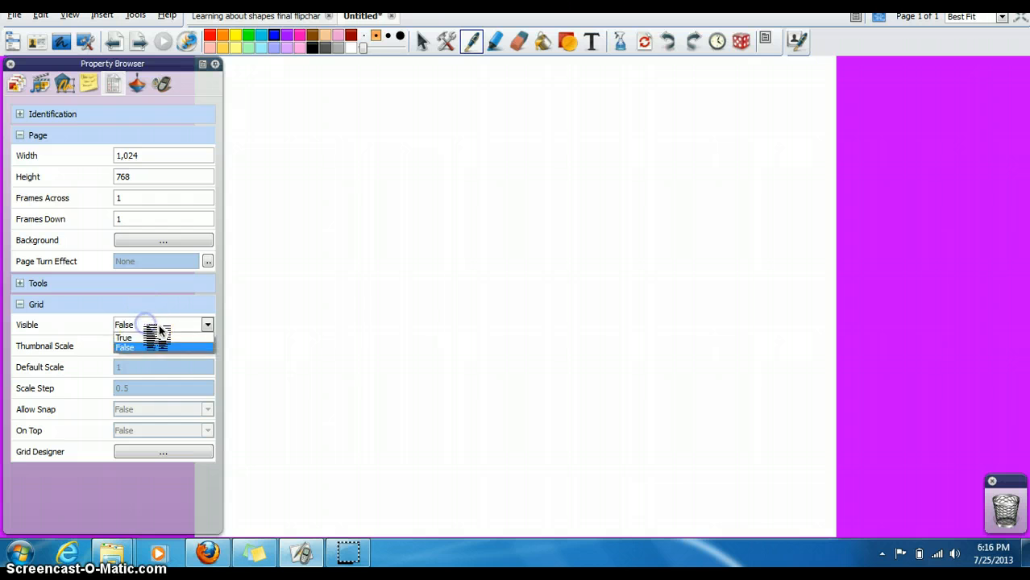
left_click(142, 336)
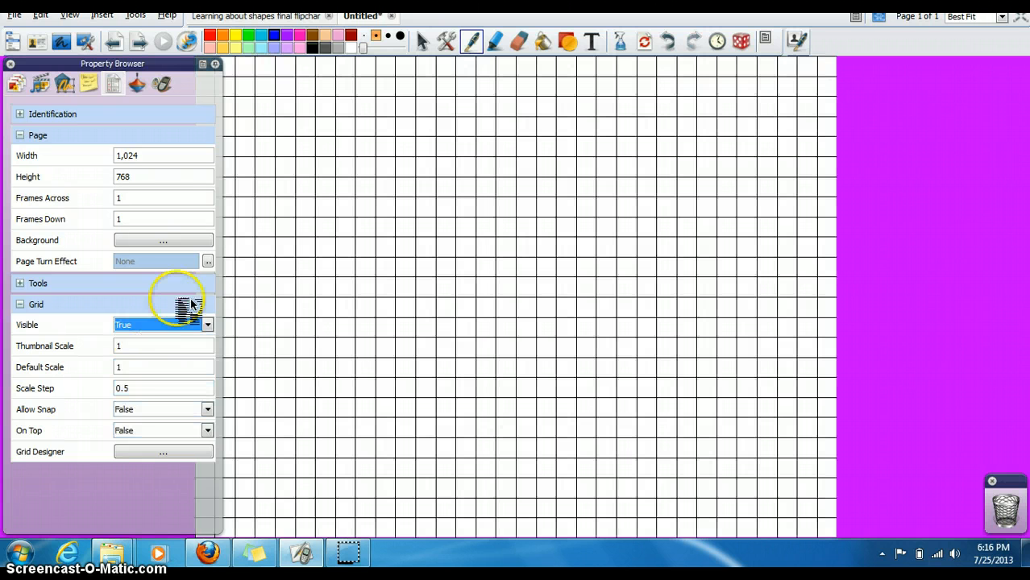
Place a Pen action icon from the Action Browser's drag-and-drop tools in the lower-left part of the page
left_click(154, 93)
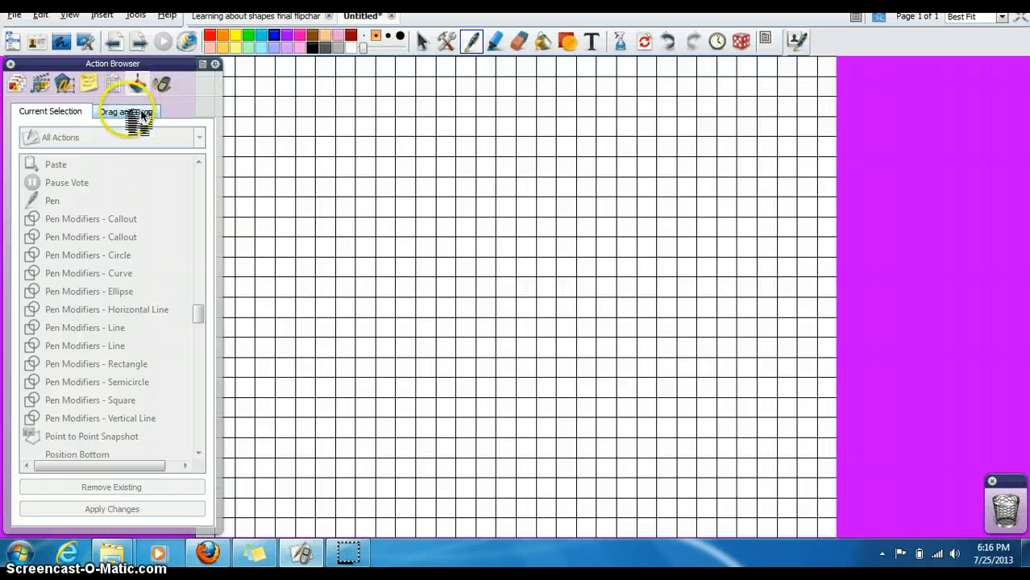
left_click(129, 111)
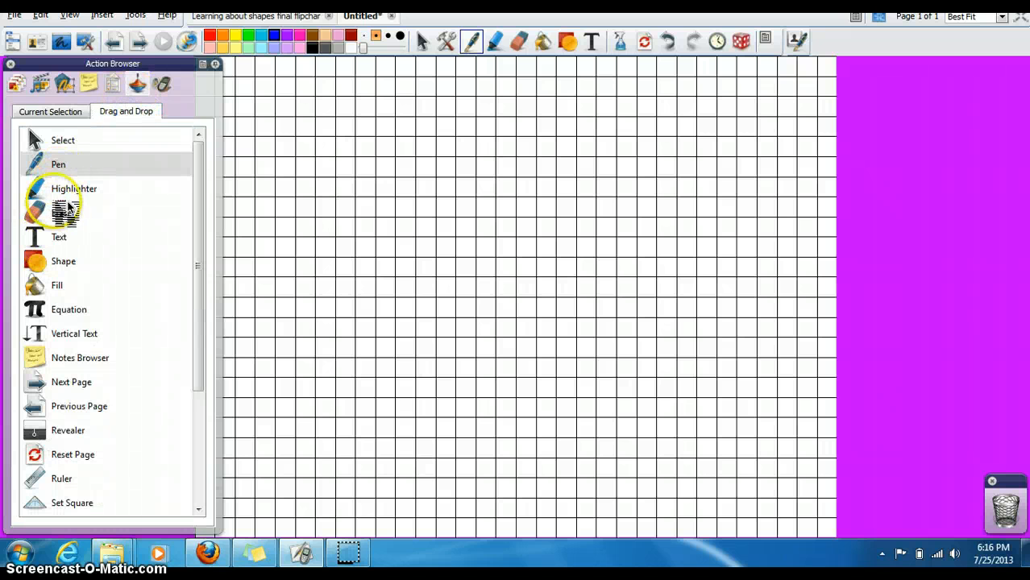
left_click_drag(81, 168, 126, 203)
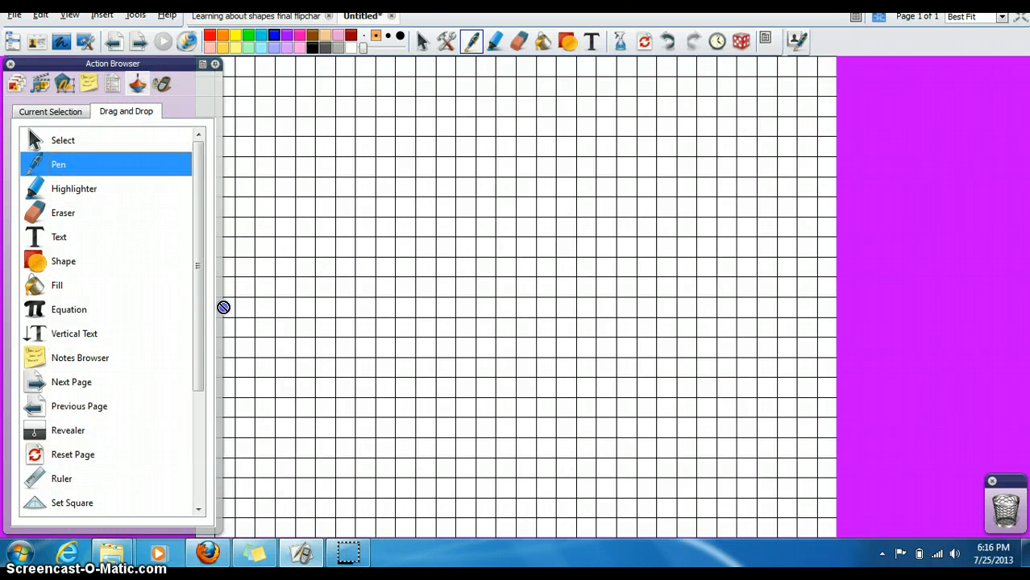
left_click_drag(286, 336, 282, 338)
In design mode, assign the first Pen Modifiers - Line action to the pen icon, and leave design mode
left_click(880, 17)
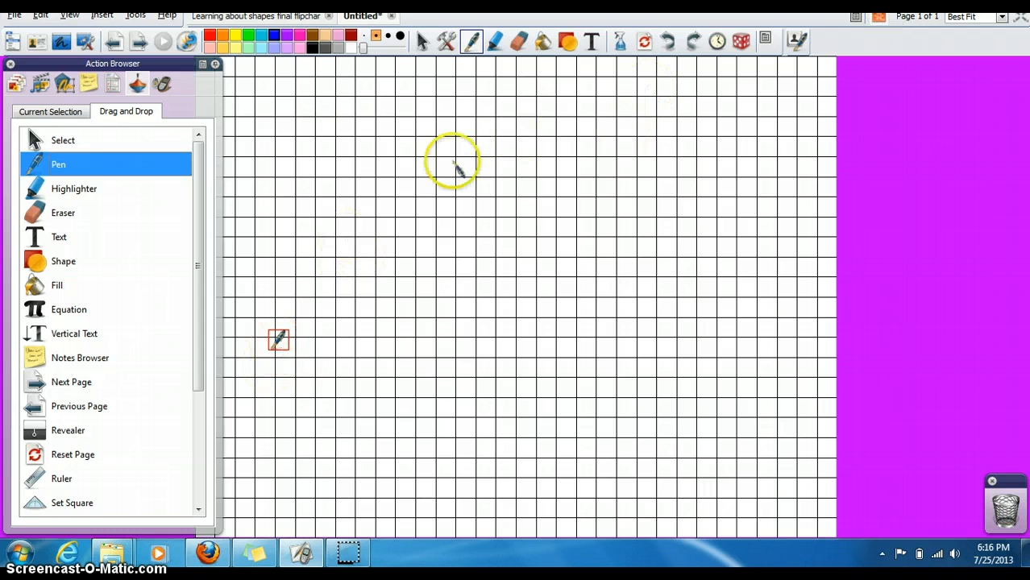
left_click(422, 40)
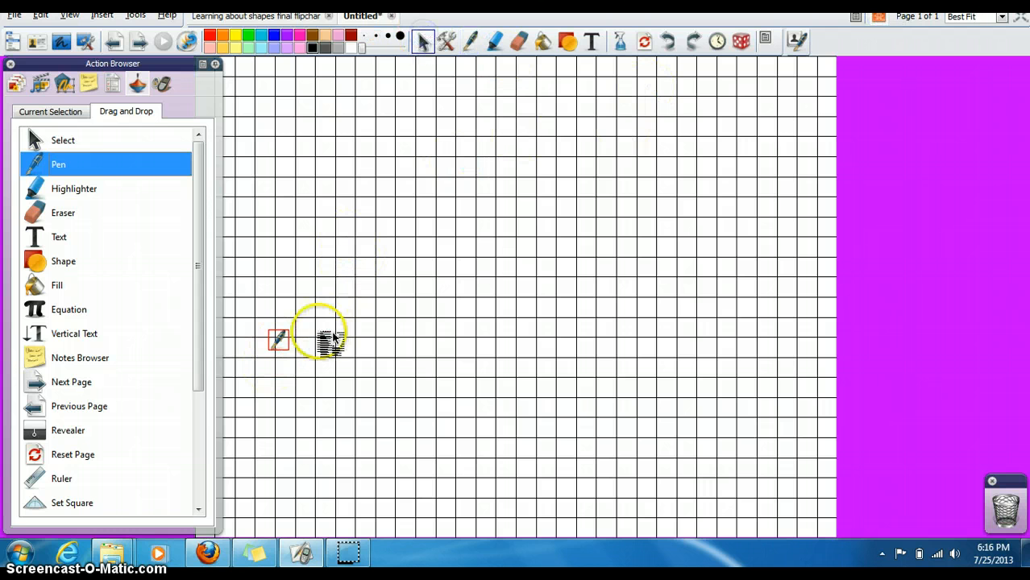
left_click(295, 341)
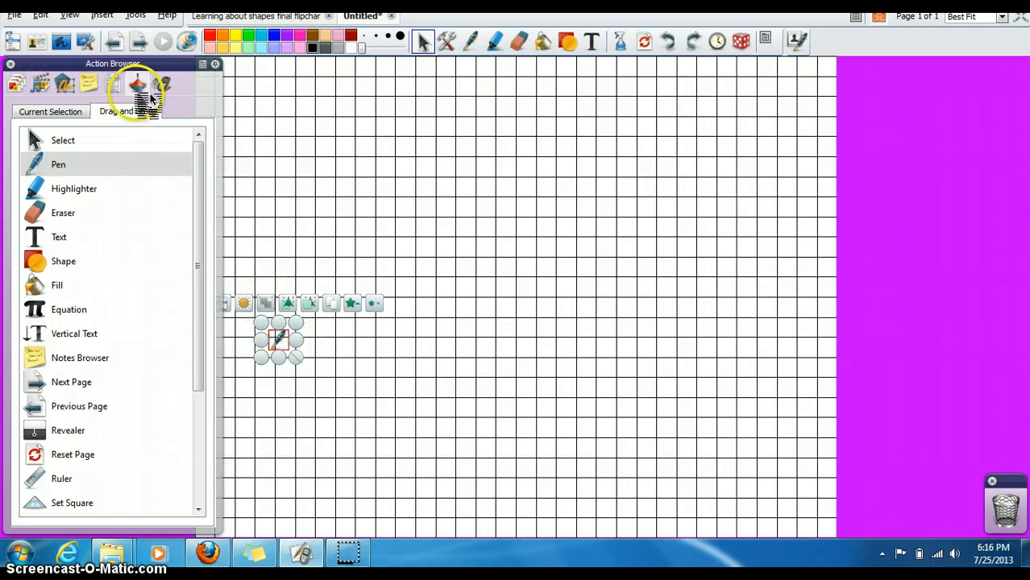
left_click(79, 112)
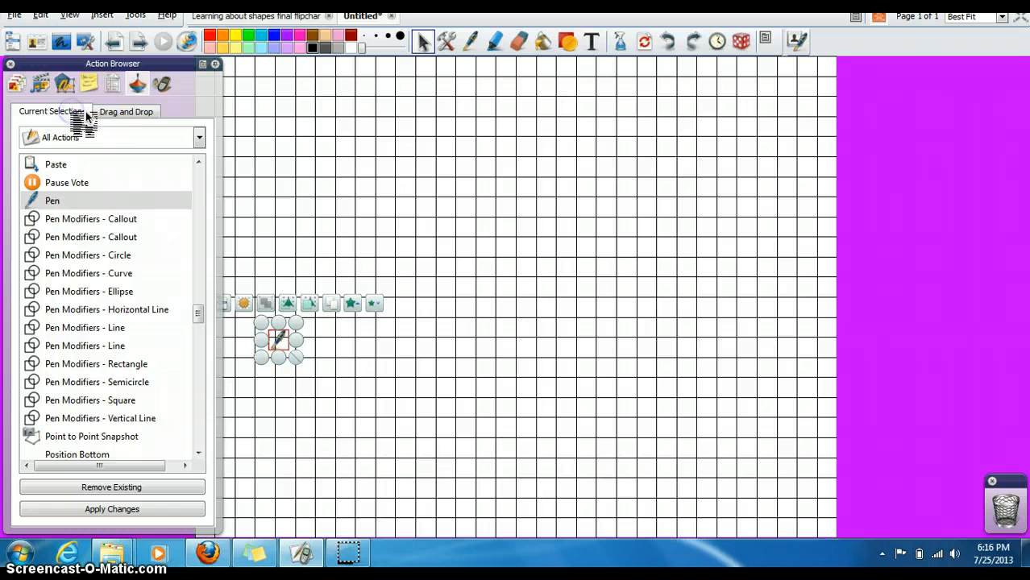
left_click(109, 330)
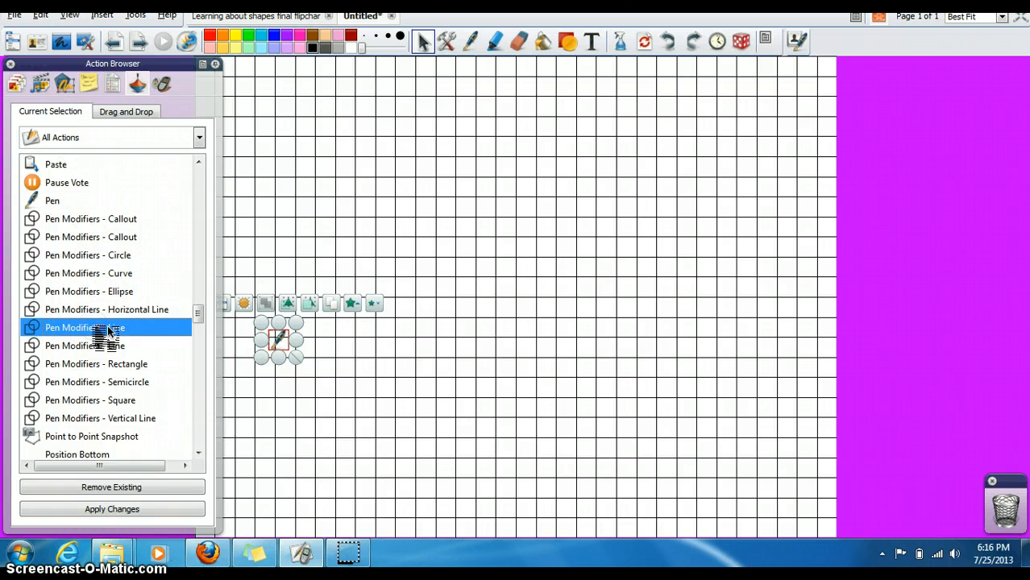
left_click(98, 509)
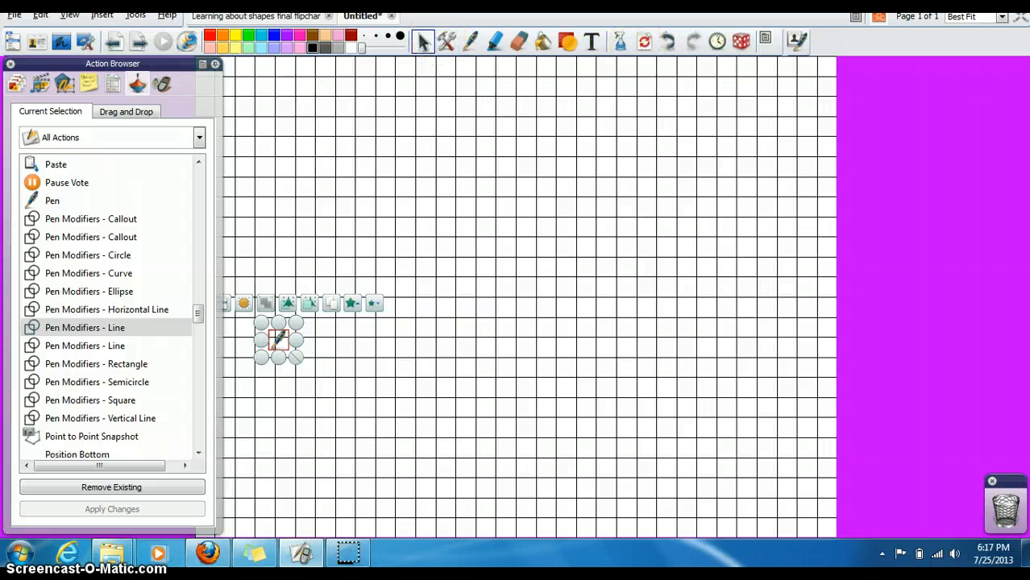
left_click(885, 22)
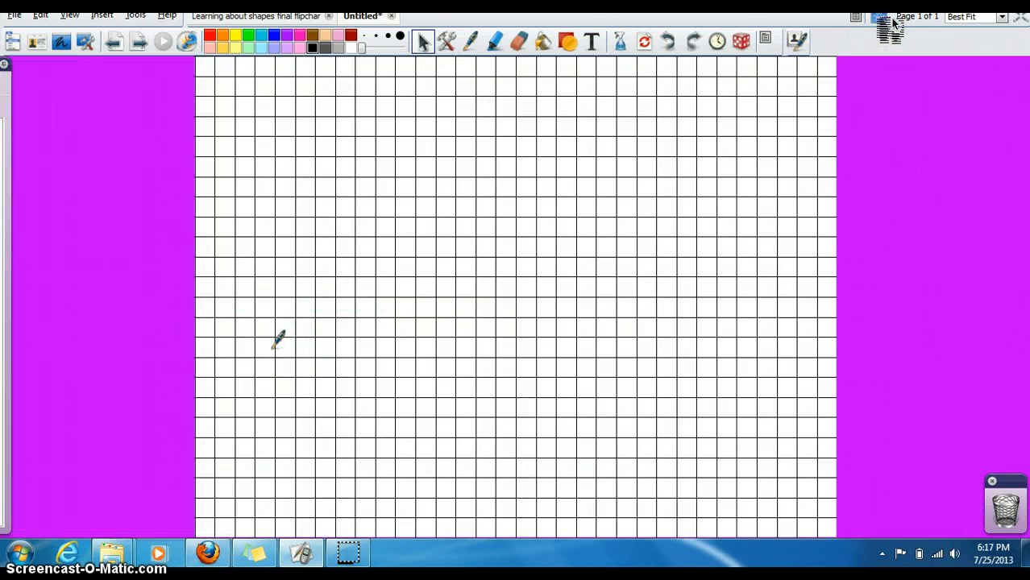
Activate the page's pen icon and draw two connected straight lines forming an inverted V about 10 grid squares high
left_click(277, 334)
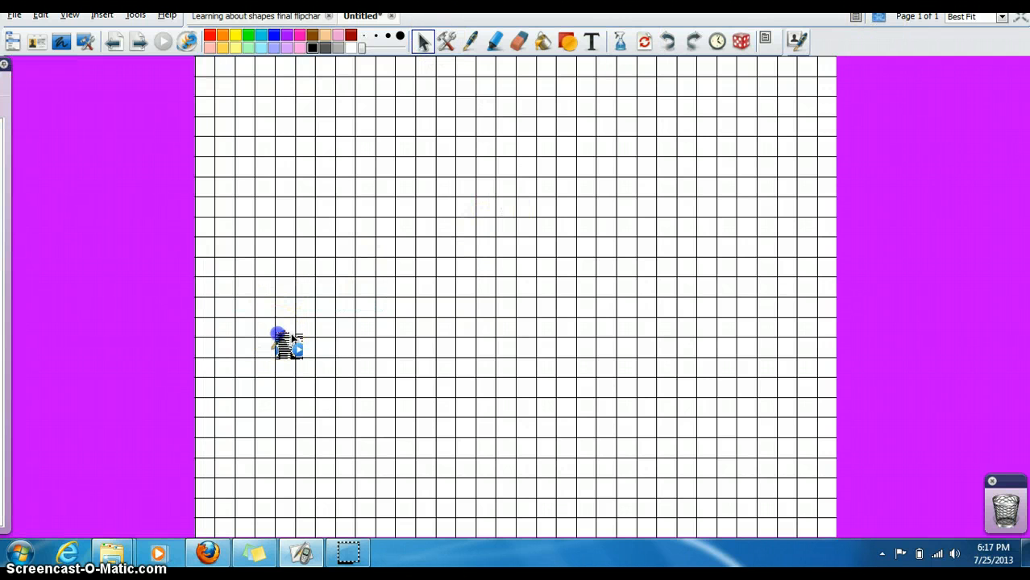
mouse_move(376, 278)
left_mouse_down()
mouse_move(482, 83)
mouse_move(545, 209)
mouse_move(554, 264)
mouse_move(581, 283)
mouse_move(587, 275)
left_mouse_up()
left_click(367, 369)
left_click(253, 553)
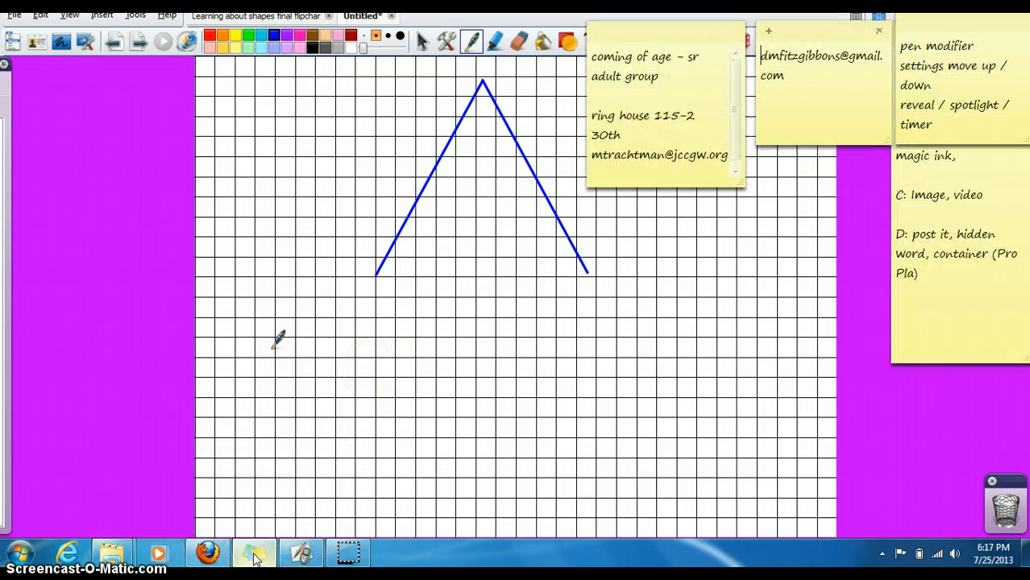
left_click(253, 553)
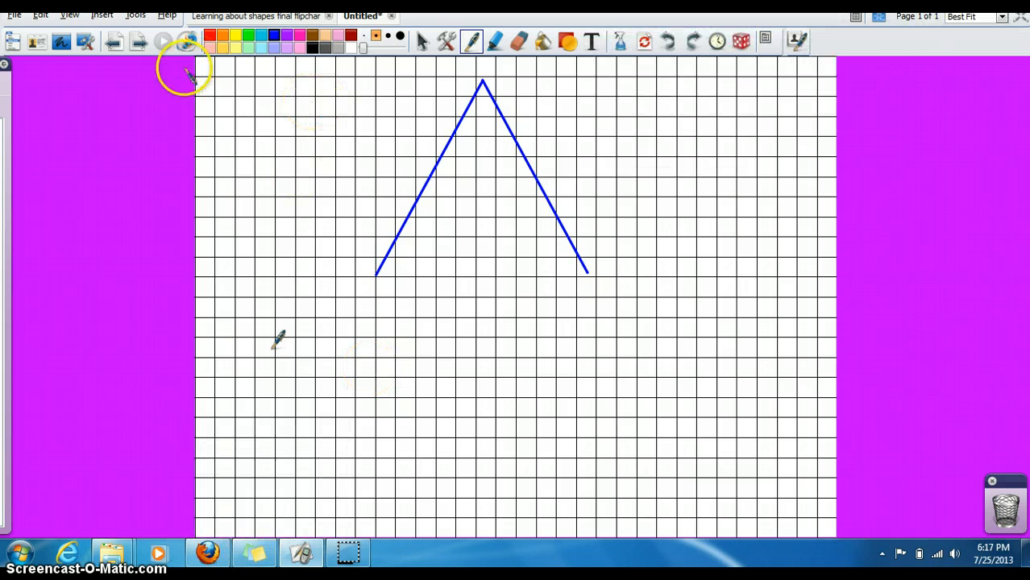
Open the program settings and show the Commands page for the Authoring profile's Main Toolbox
left_click(15, 16)
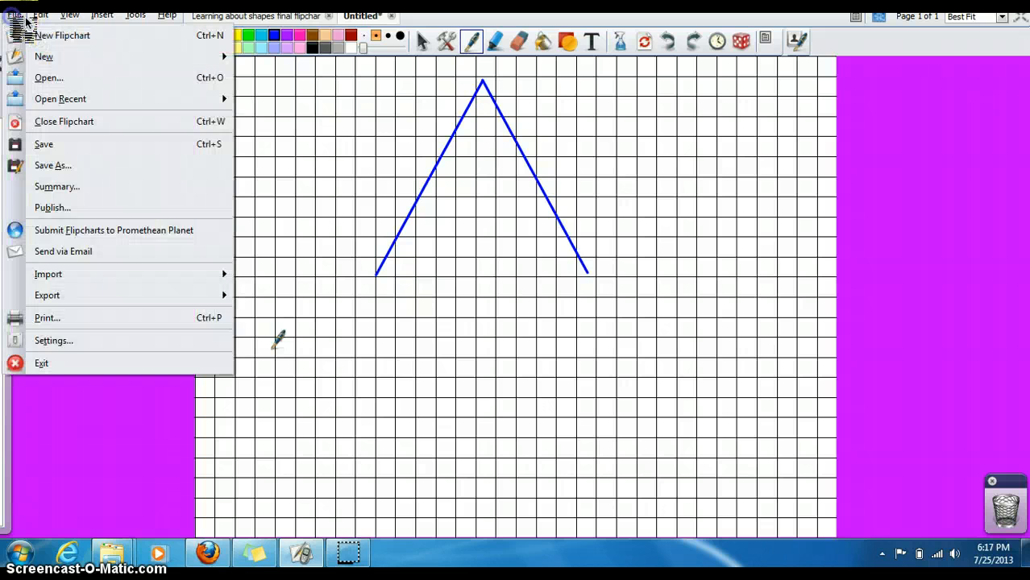
left_click(71, 341)
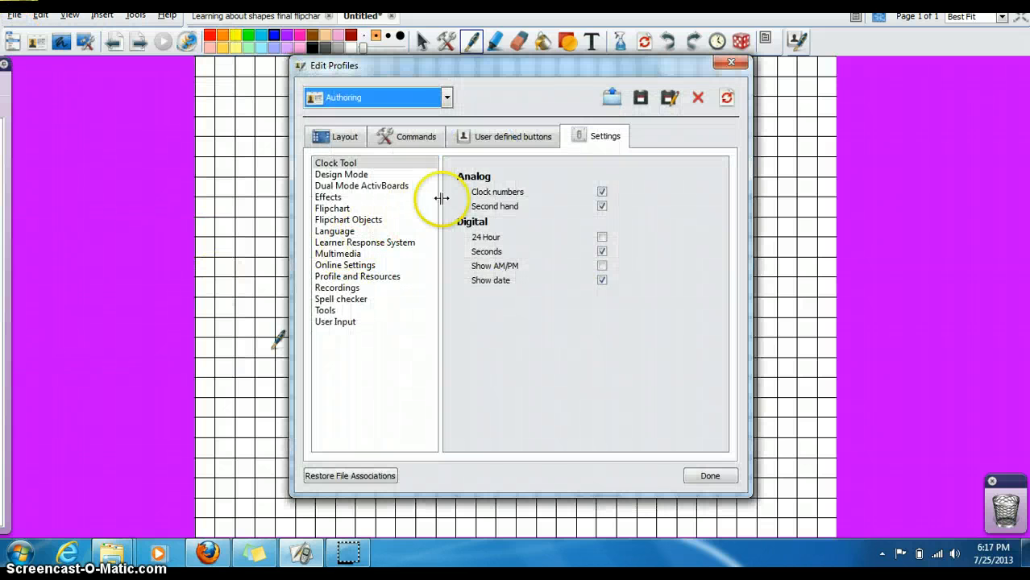
left_click(501, 143)
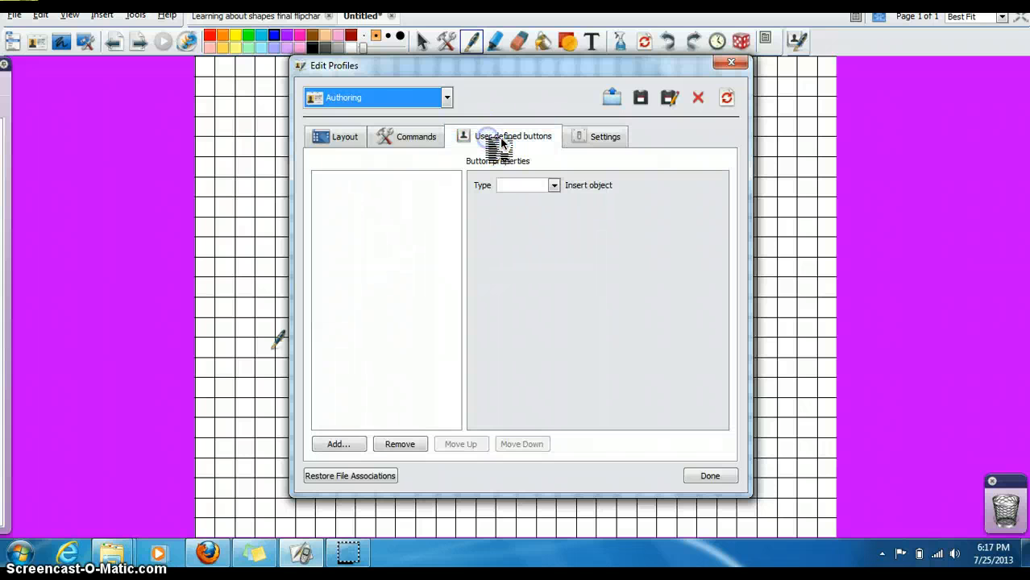
left_click(415, 141)
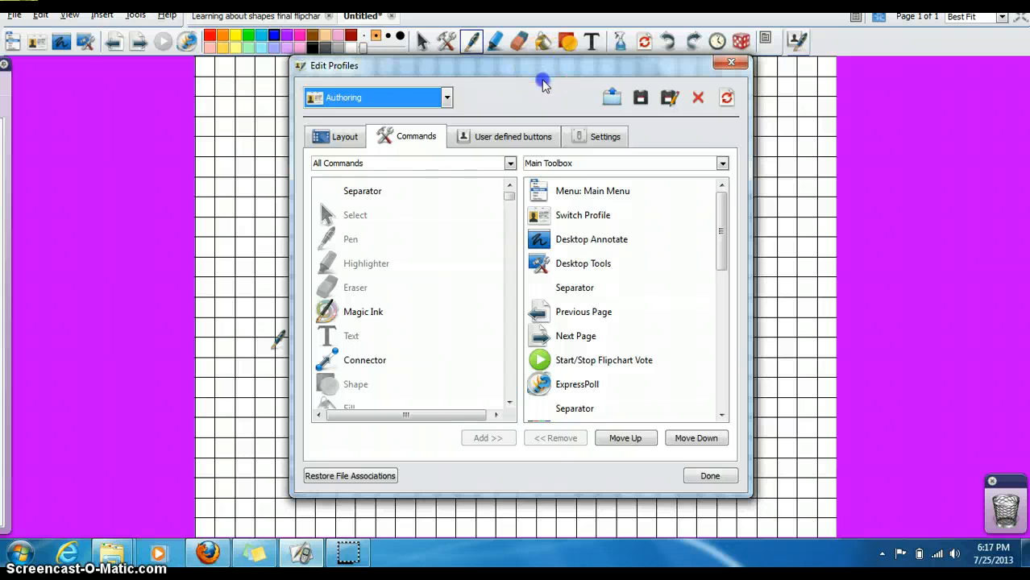
left_click_drag(545, 67, 543, 84)
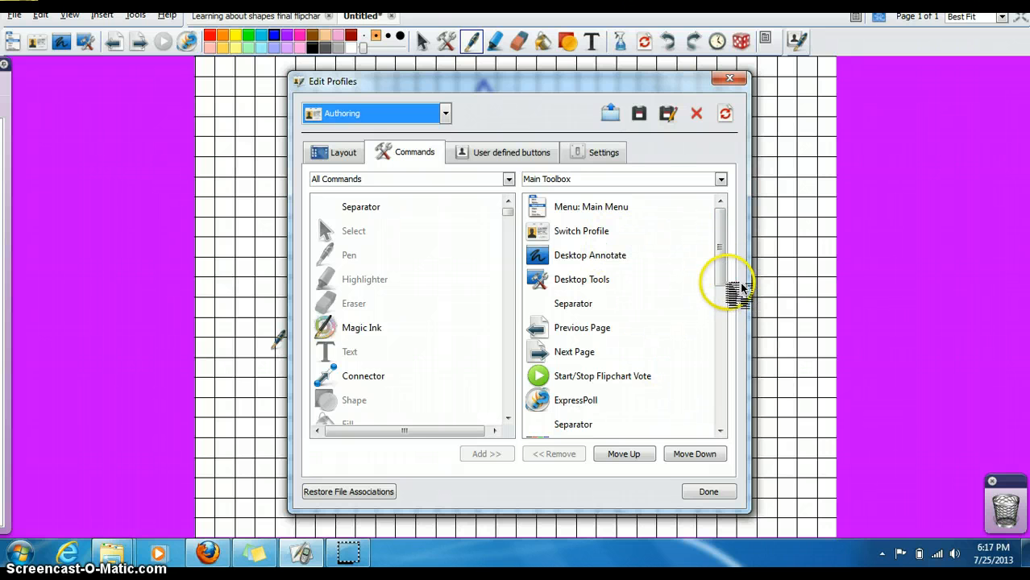
Move Menu: Tools up the Main Toolbox list until it sits directly above Previous Page
left_click_drag(734, 284, 733, 336)
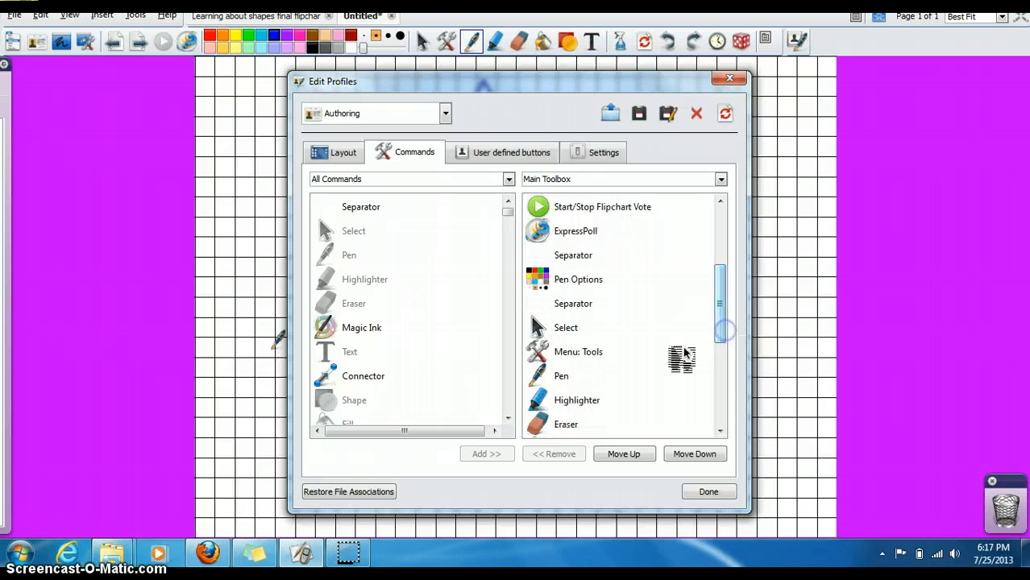
left_click(619, 356)
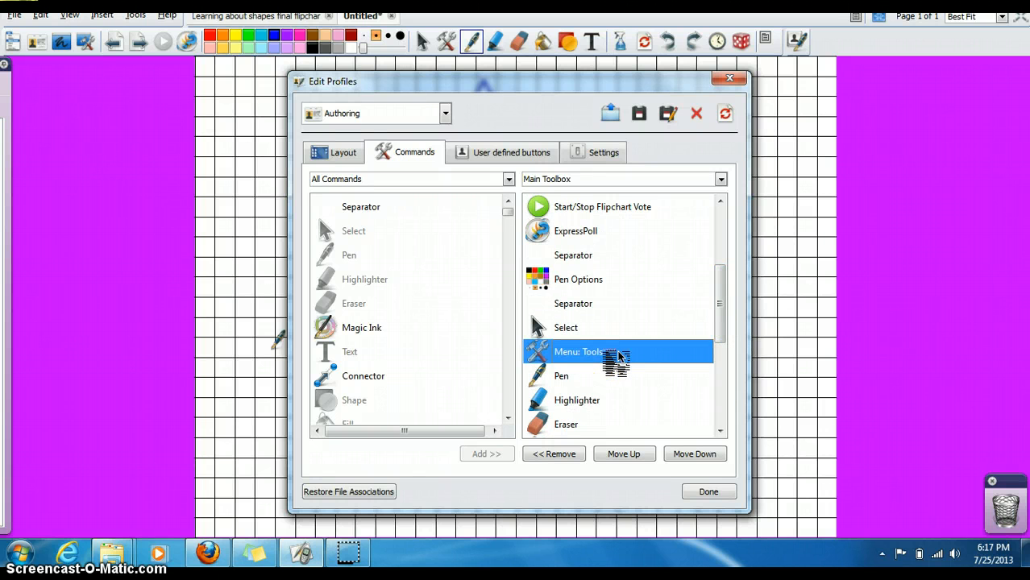
left_click(637, 454)
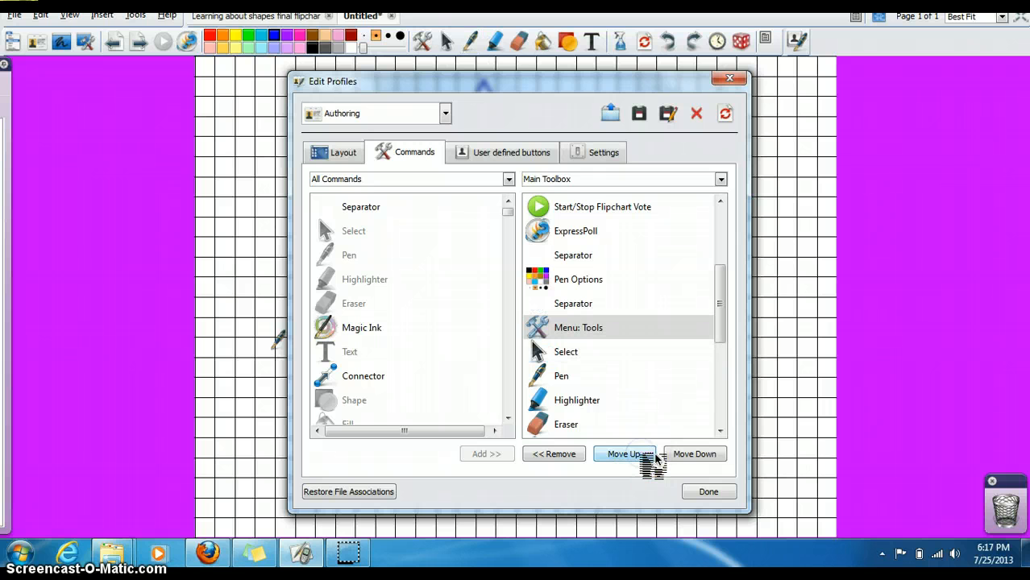
left_click(637, 453)
left_click(637, 454)
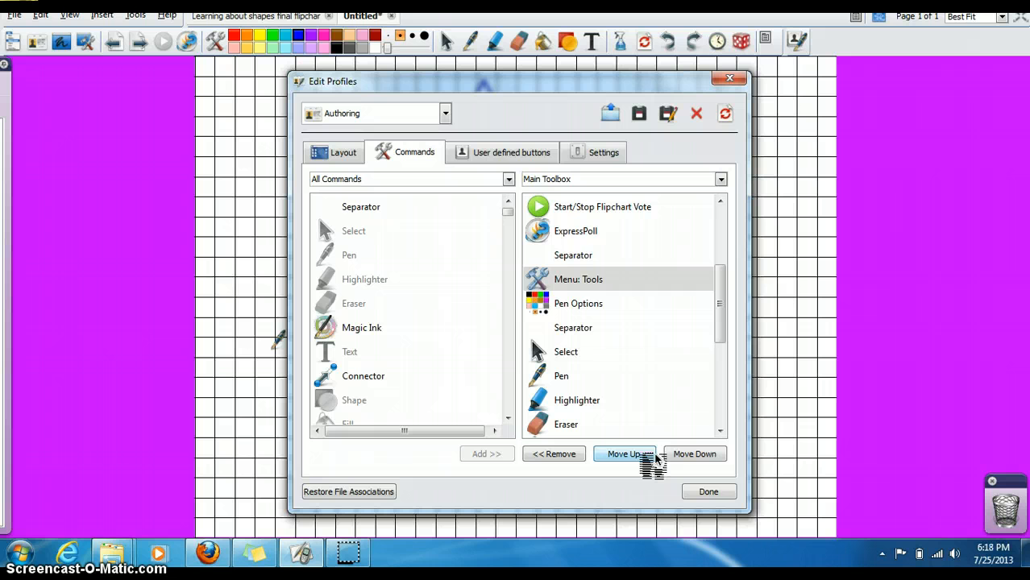
left_click(651, 455)
left_click(651, 455)
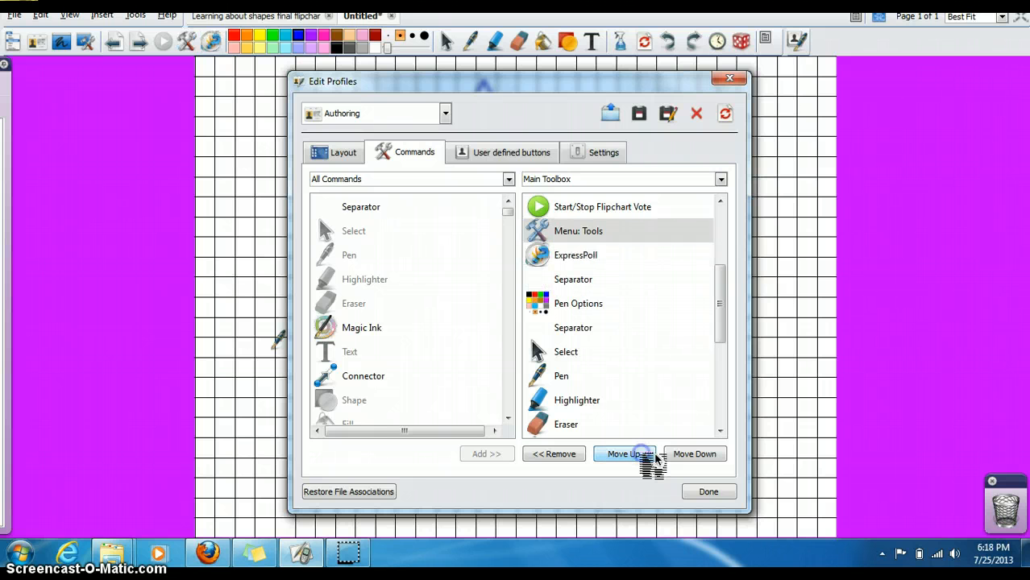
left_click(644, 455)
left_click(644, 455)
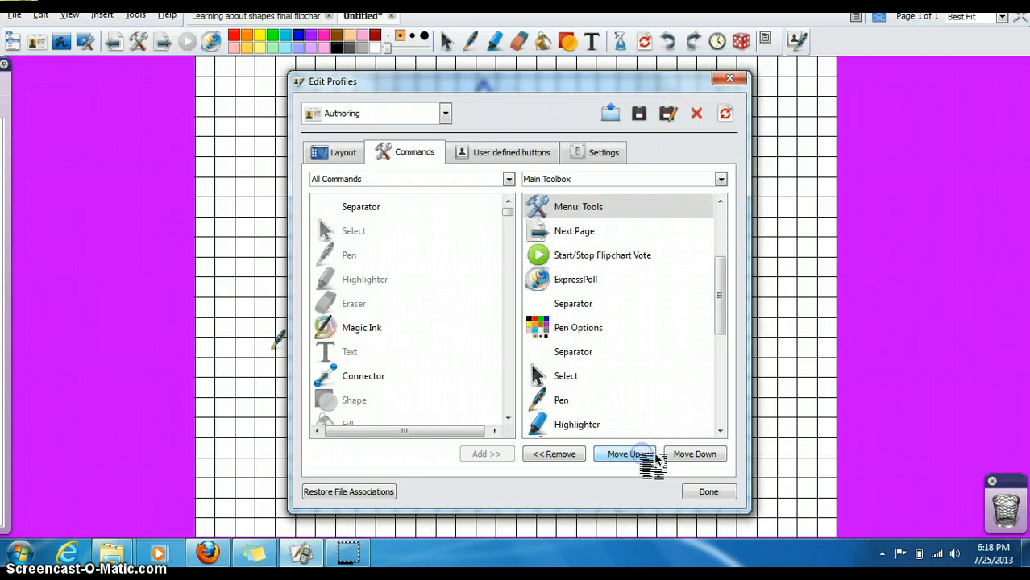
left_click(651, 455)
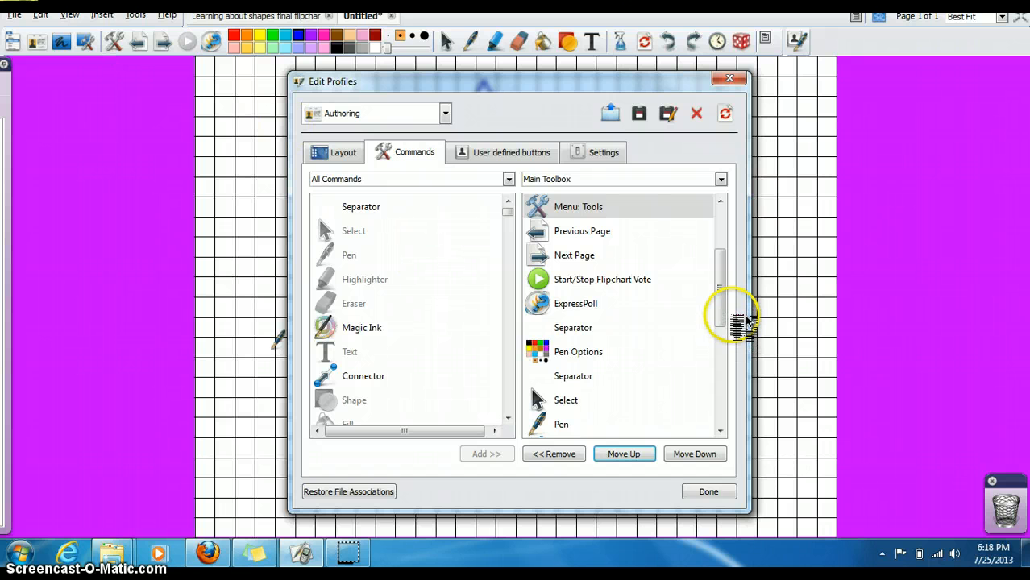
Move the Clock command up the Main Toolbox list until it sits directly above Menu: Clear
left_click_drag(722, 310, 719, 427)
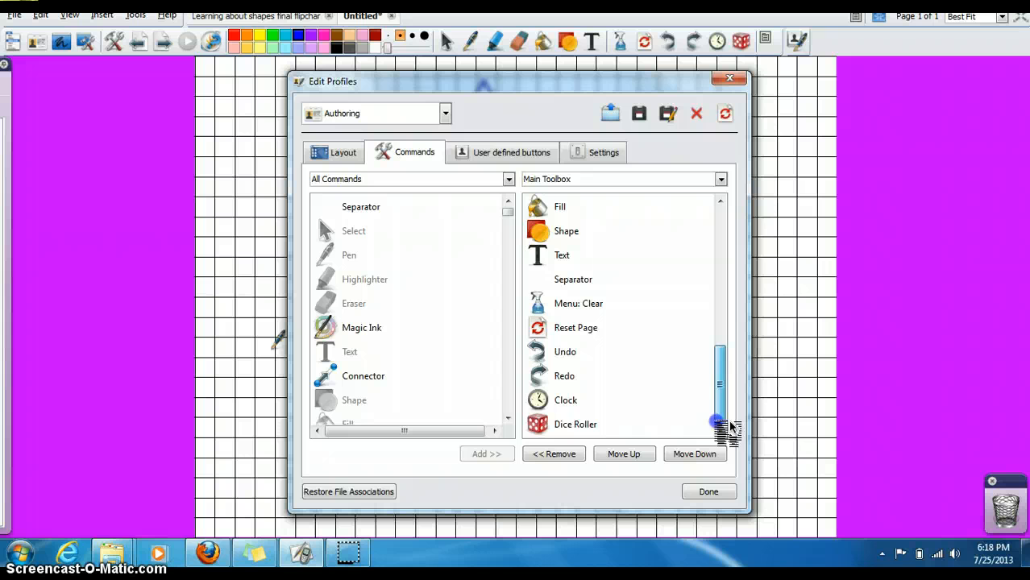
left_click(574, 402)
left_click(636, 457)
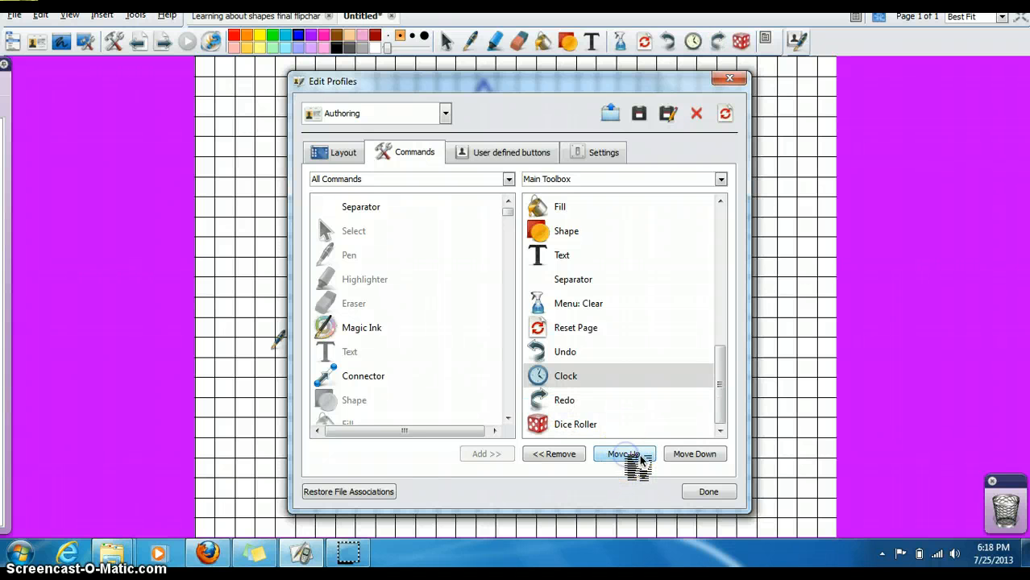
left_click(636, 456)
left_click(640, 461)
left_click(640, 460)
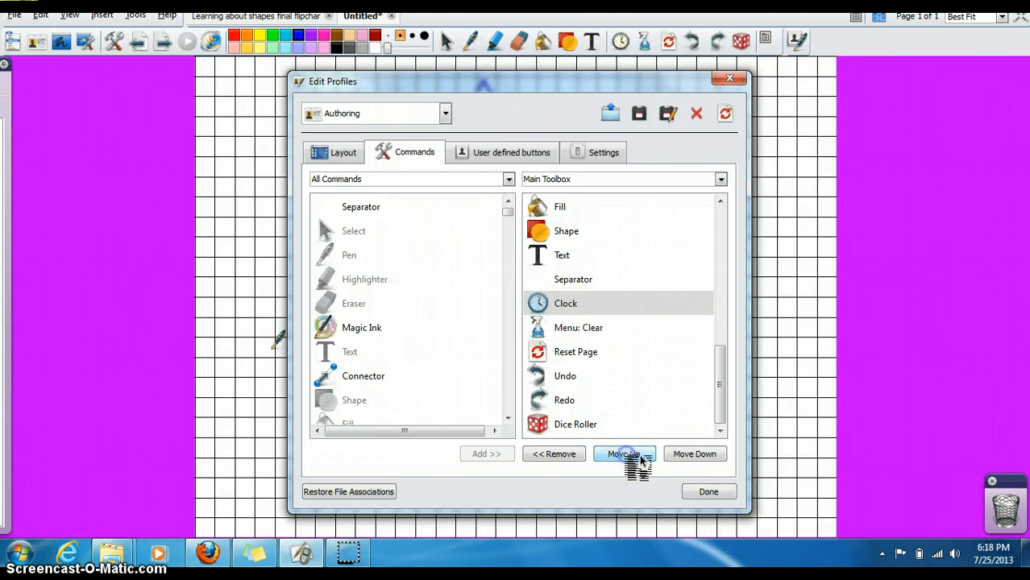
Move Dice Roller up the Main Toolbox list to directly below Clock and save the Authoring profile
left_click(594, 426)
left_click(625, 454)
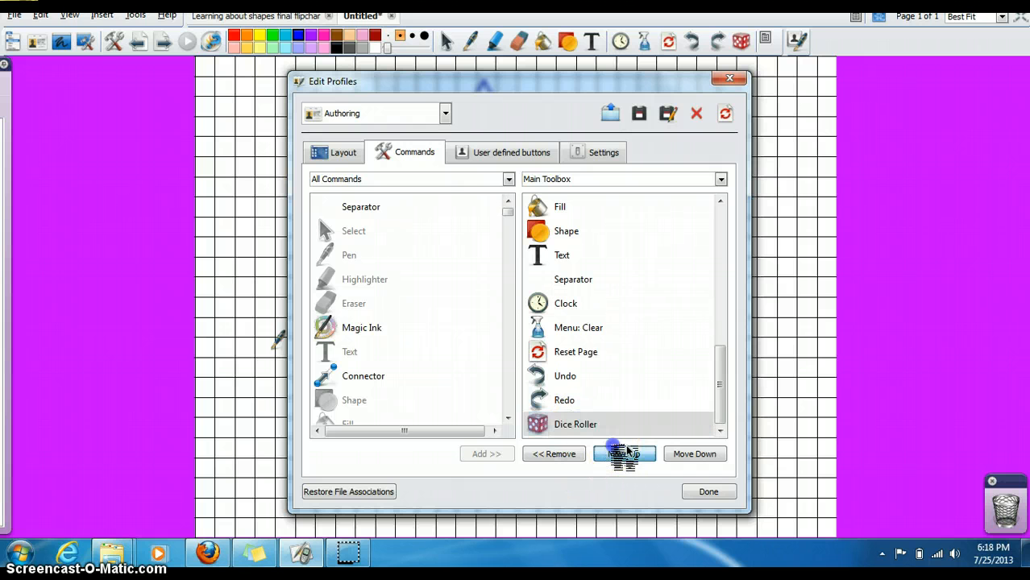
left_click(625, 454)
left_click(625, 453)
left_click(626, 454)
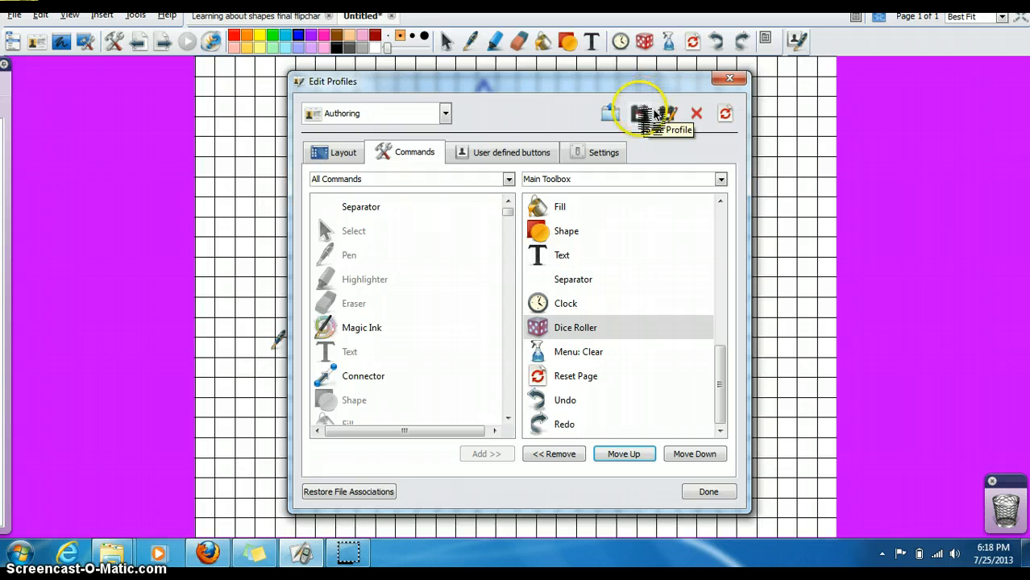
left_click(657, 111)
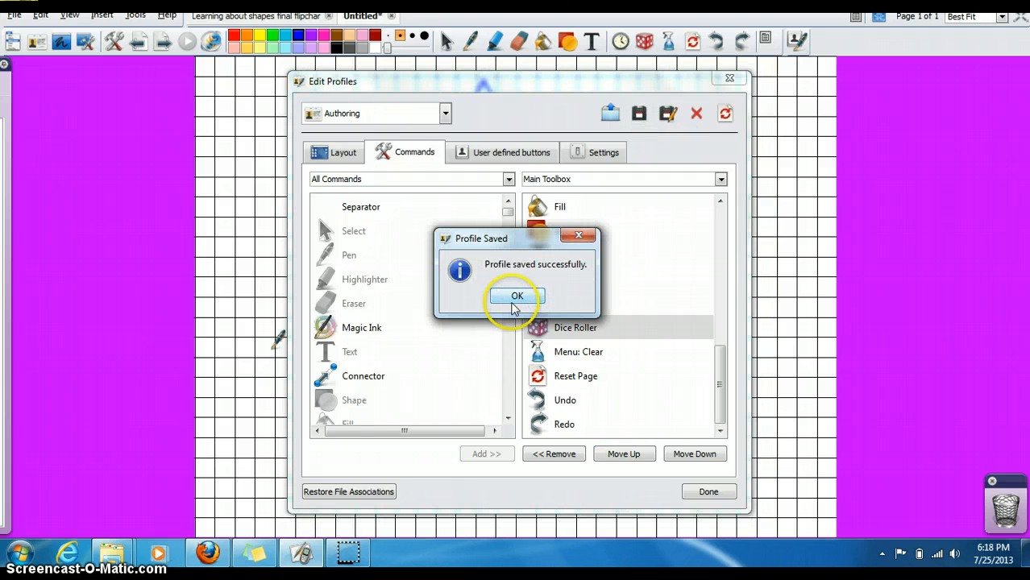
Close the profile editor and reset the flipchart page to blank
left_click(517, 296)
left_click(706, 493)
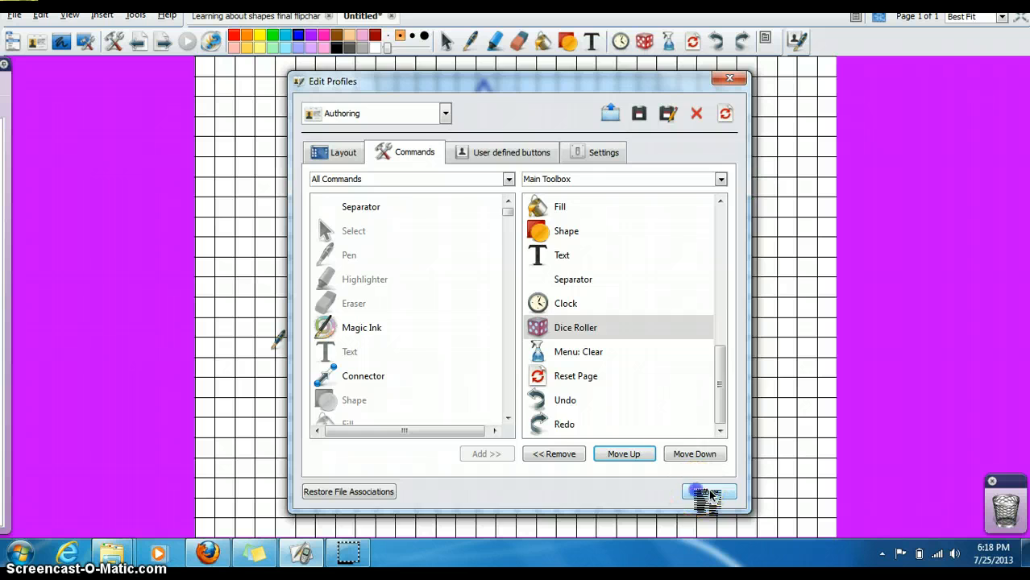
left_click(694, 42)
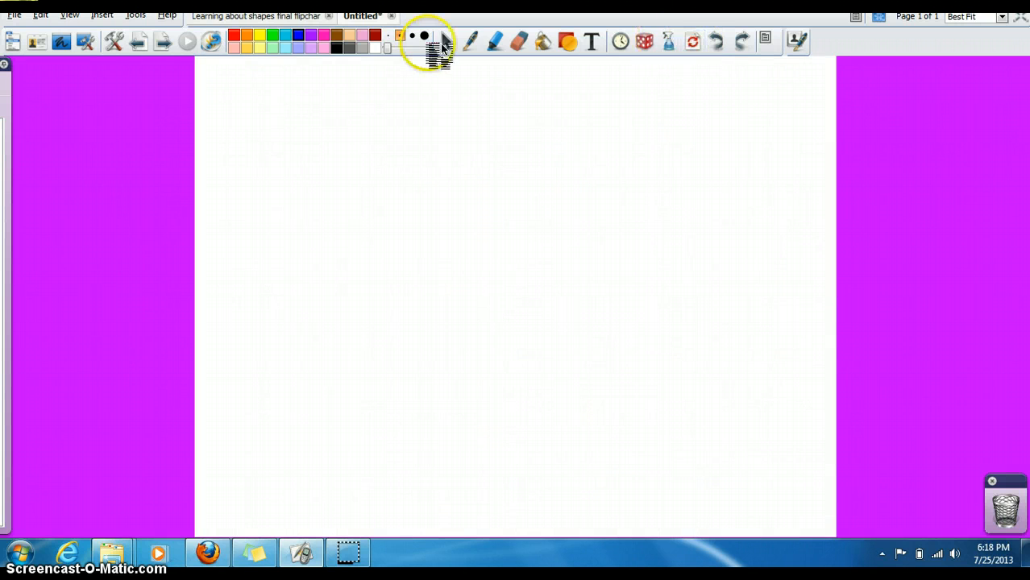
Apply the ABC Background resource from Intro to Alphabet's Backgrounds folder to the page
left_click(211, 42)
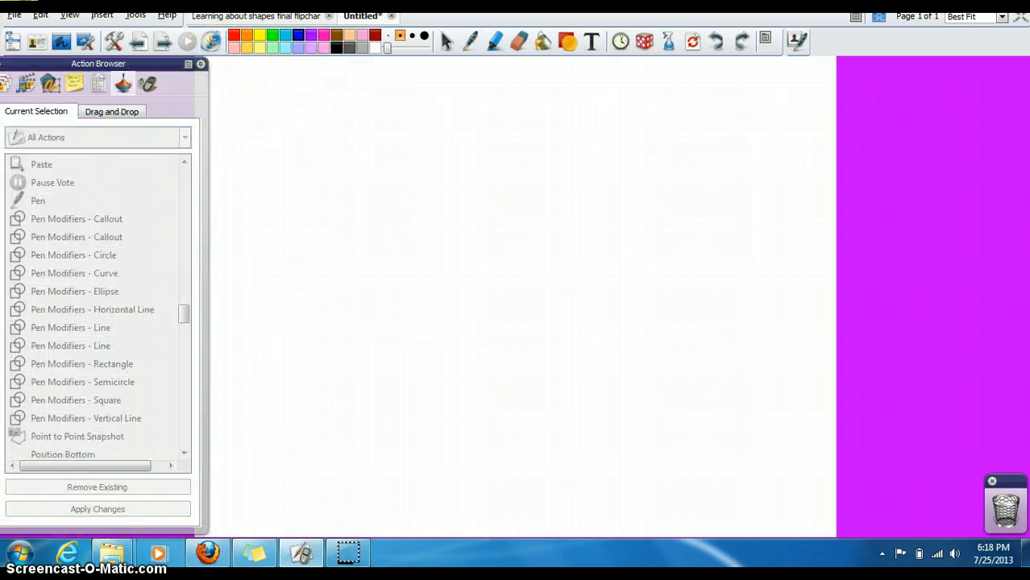
left_click(17, 84)
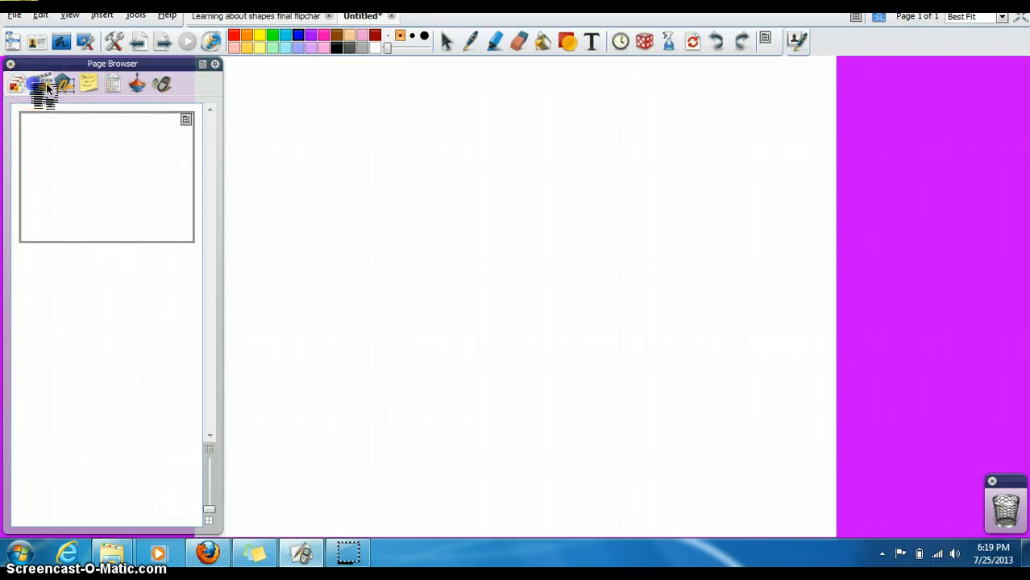
left_click(42, 84)
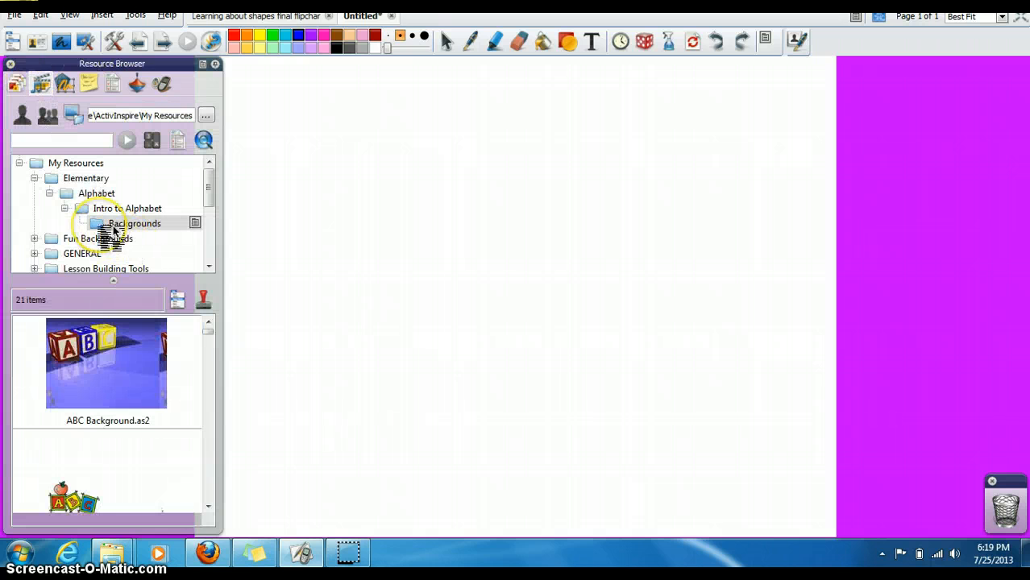
left_click(119, 393)
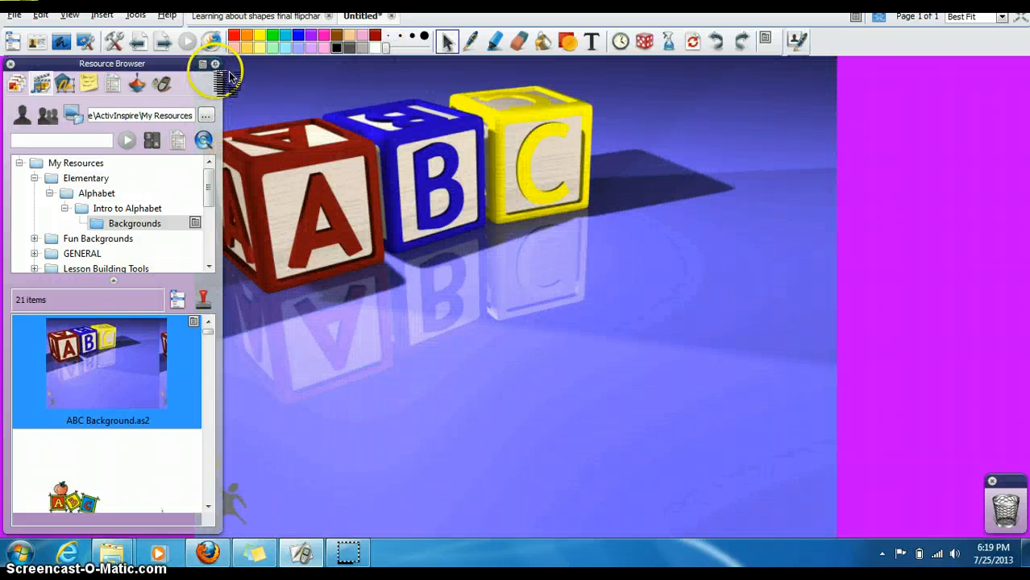
left_click(217, 65)
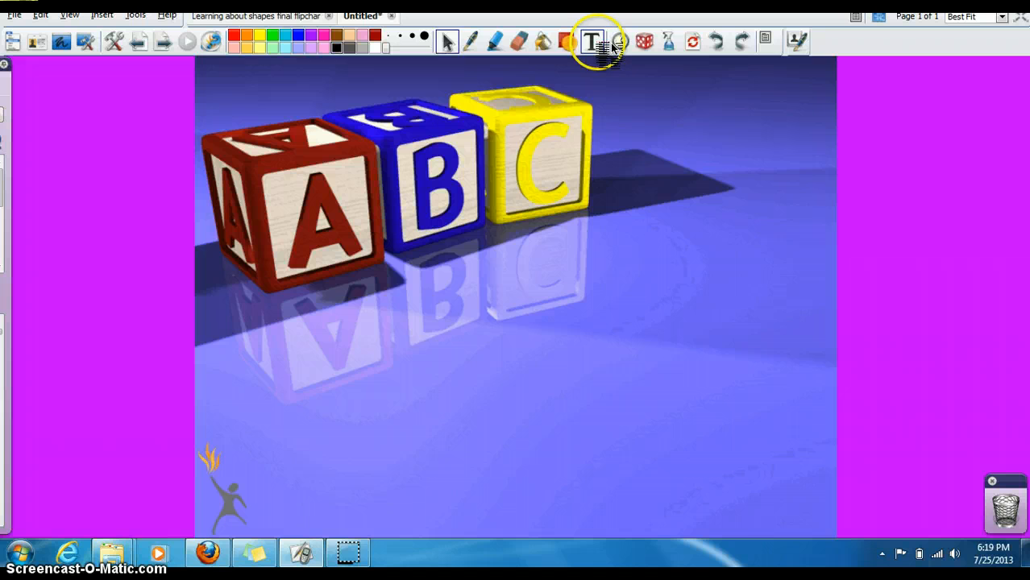
Add a 64-point text below the blocks reading "Welcome to Mrs." with the teacher's surname in possessive form and "class!" on the second line
left_click(593, 42)
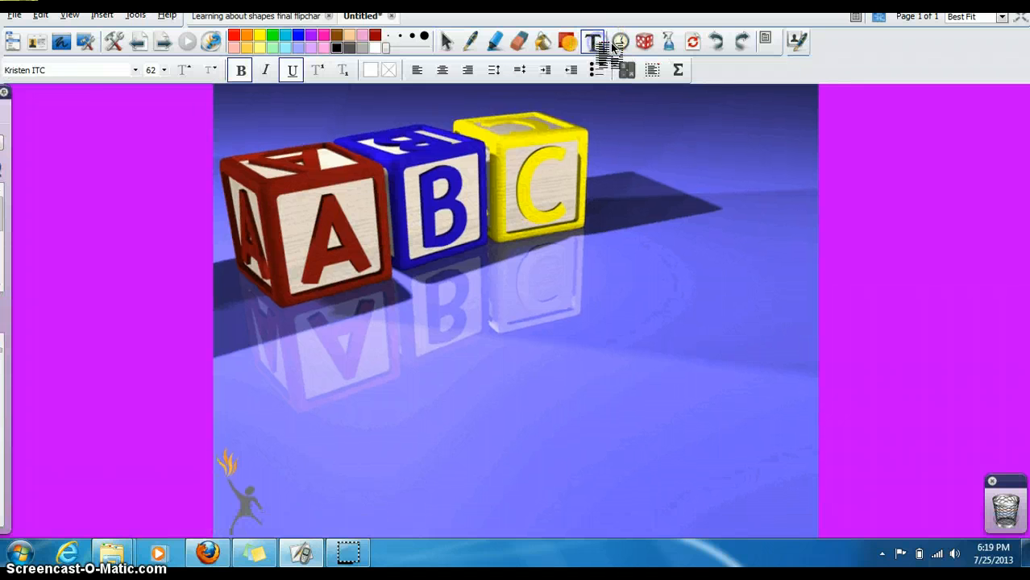
left_click(197, 78)
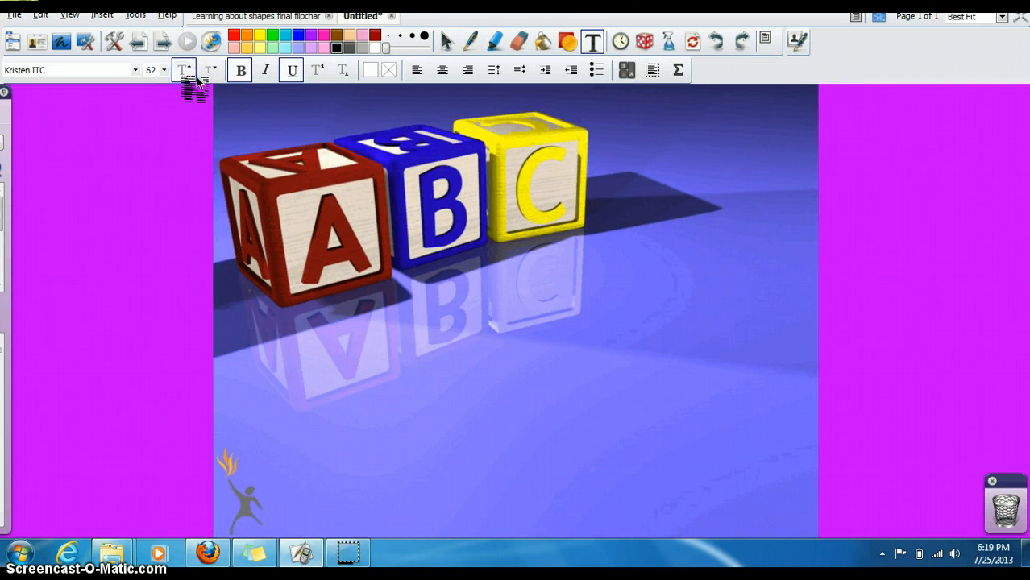
left_click(374, 347)
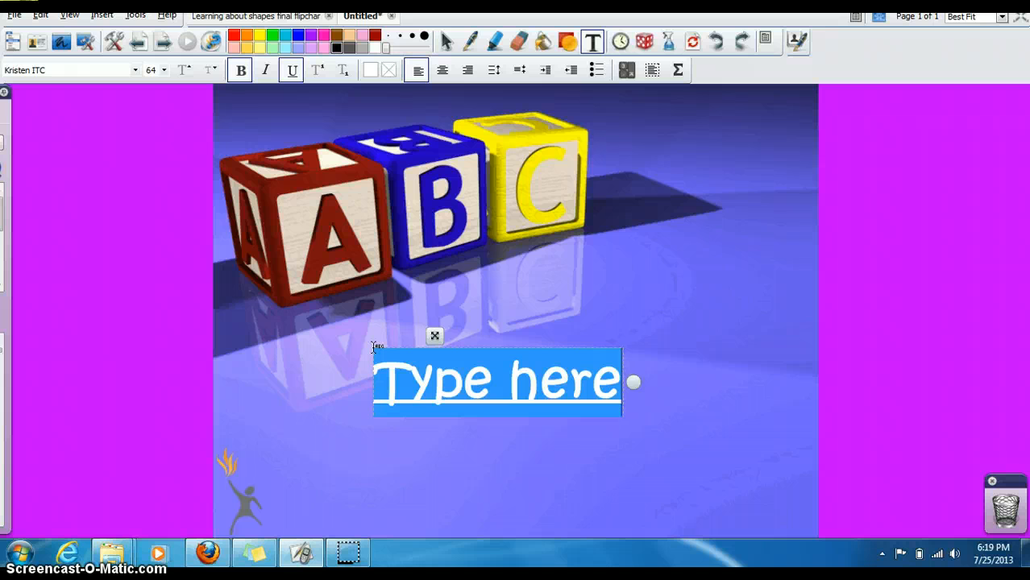
type("Welcome to M")
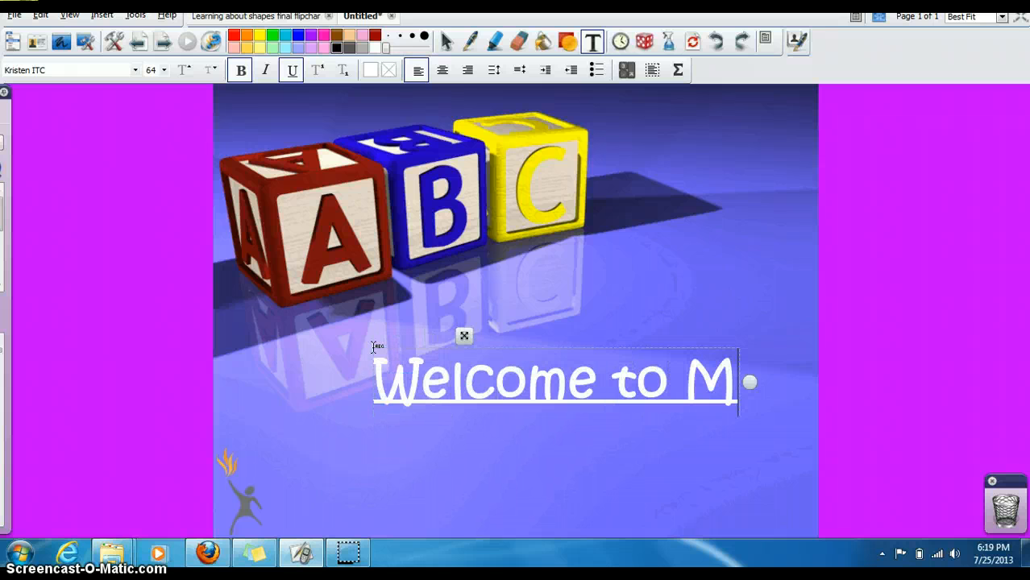
type("rs>")
key("BackSpace")
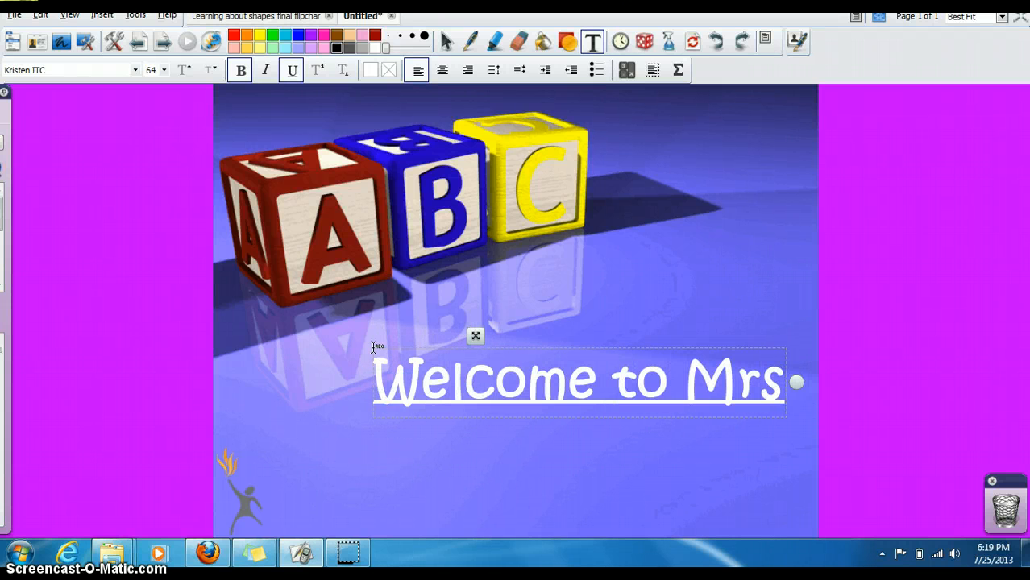
type(".")
key("Return")
type("Lynch's Class!")
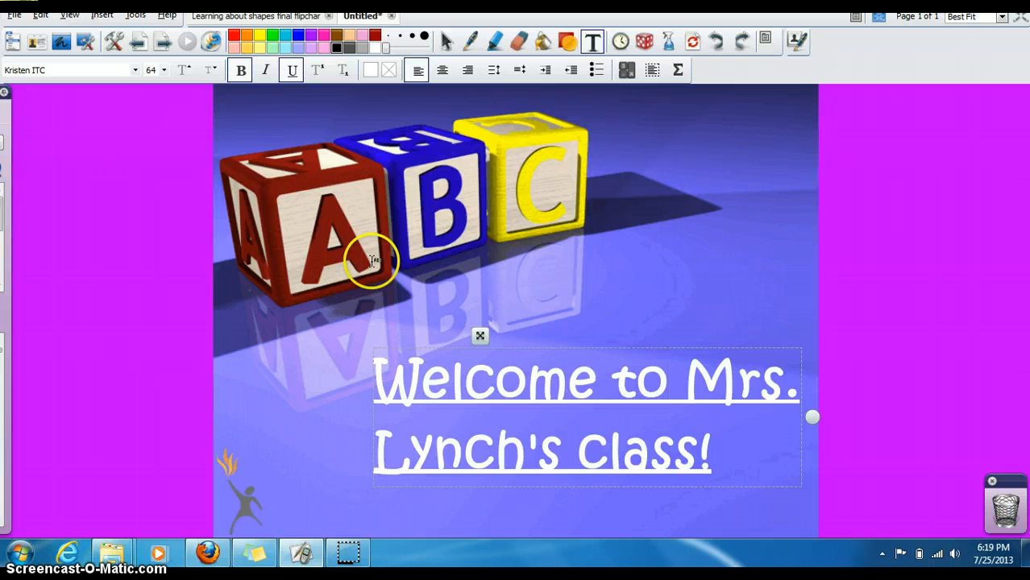
Rebreak the welcome text so its second line starts with "Mrs.", and reposition the text box to fit inside the page beneath the blocks
key("Return")
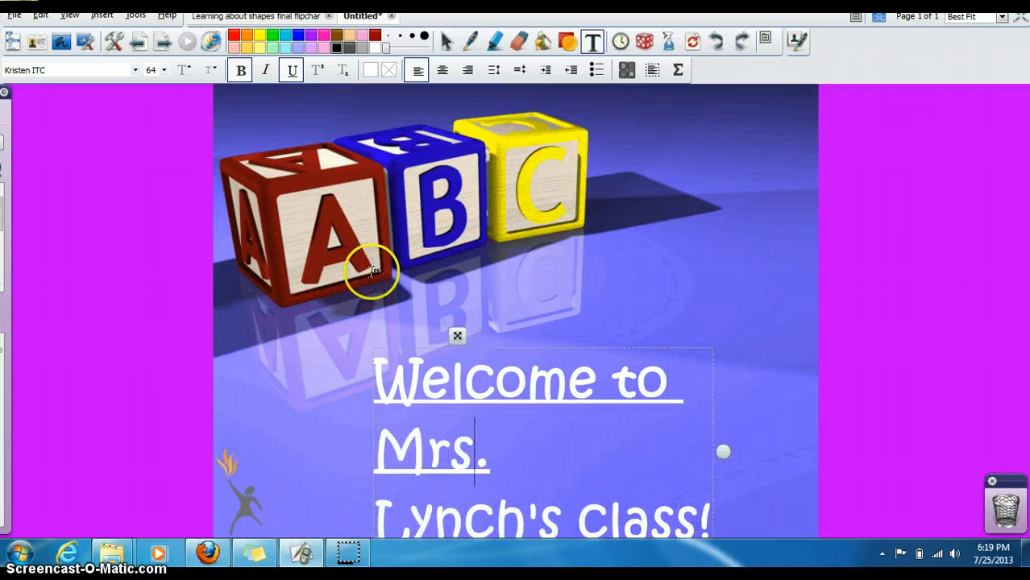
scroll(372, 271, "down", 1)
key("Delete")
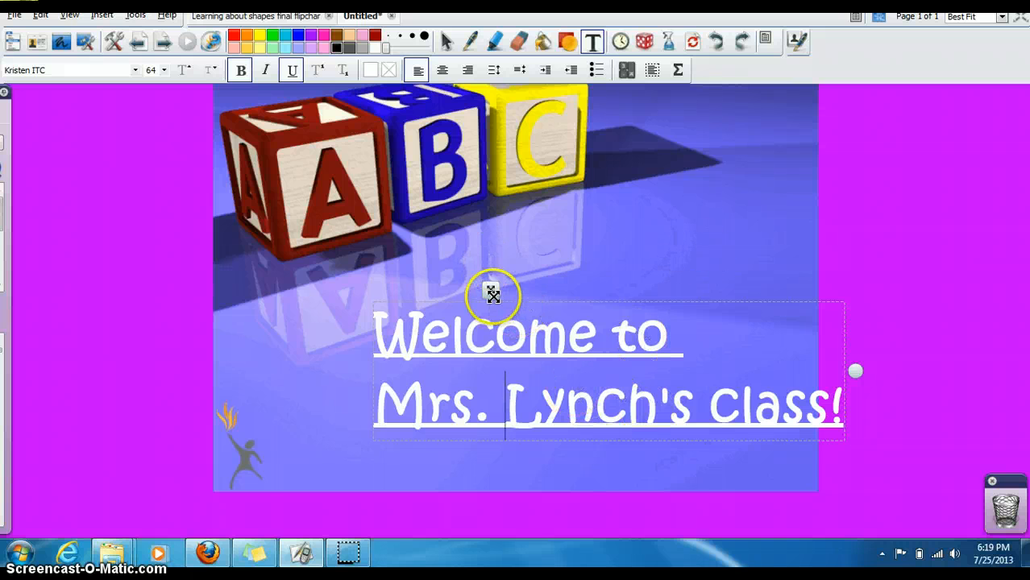
left_click_drag(492, 295, 398, 277)
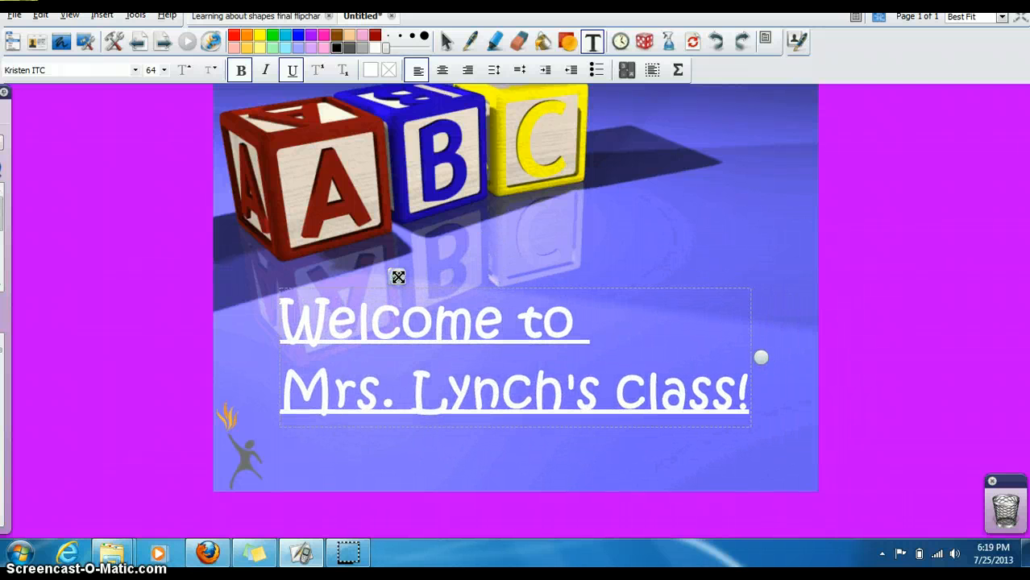
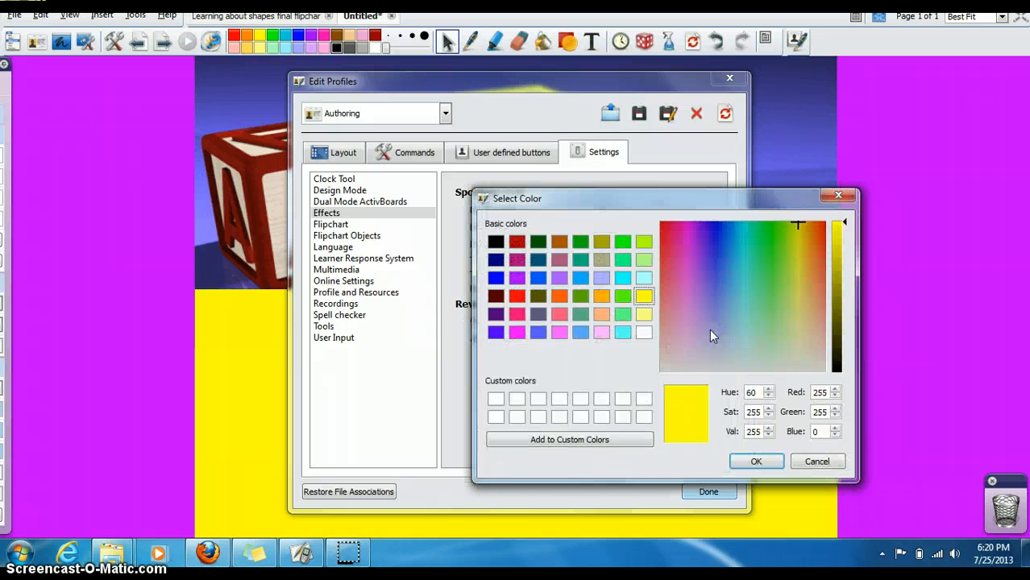
Dismiss the Reveal Tool color selection, close the profile settings, and save the current revealer position
left_click(837, 196)
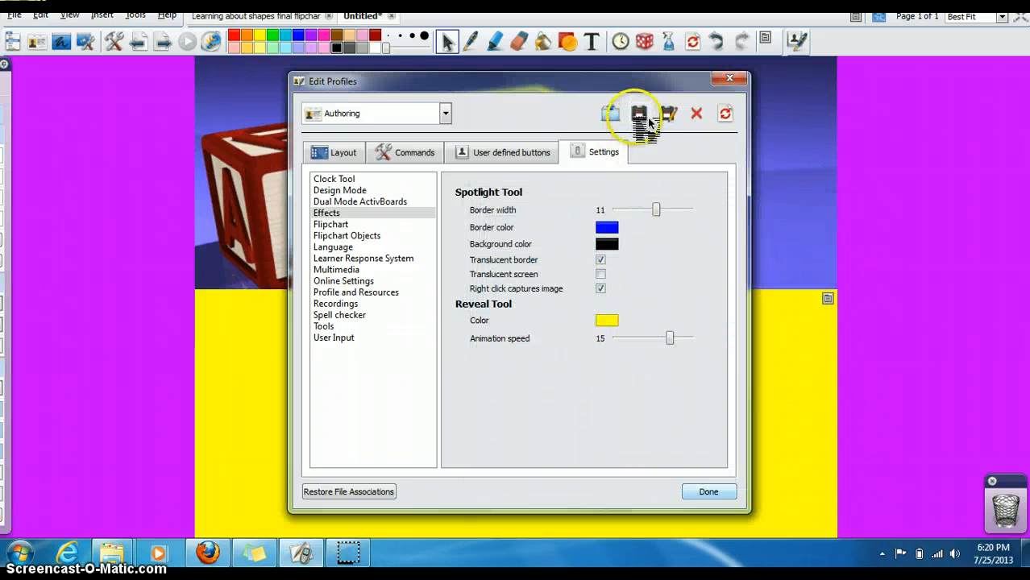
left_click(704, 493)
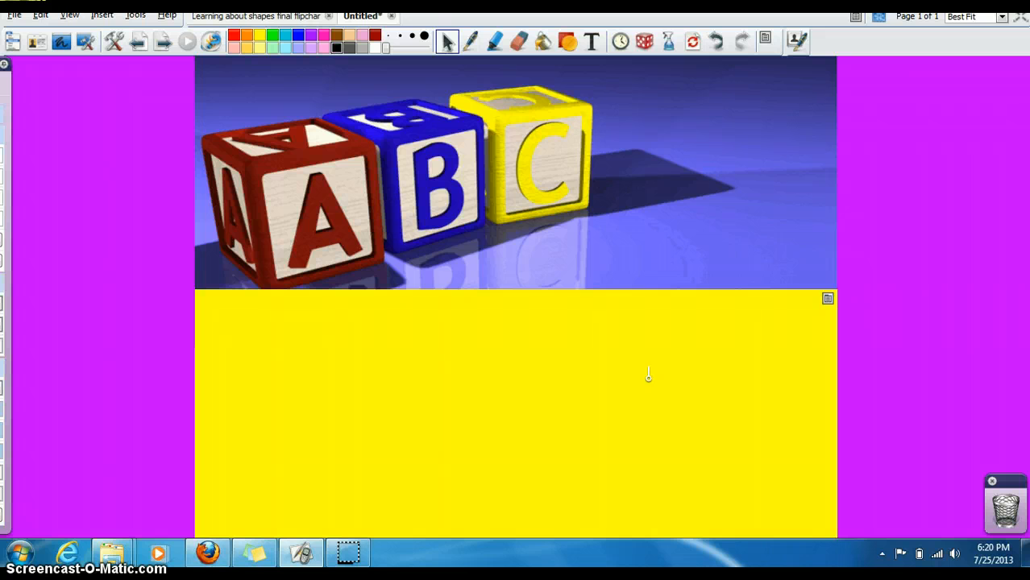
left_click(829, 300)
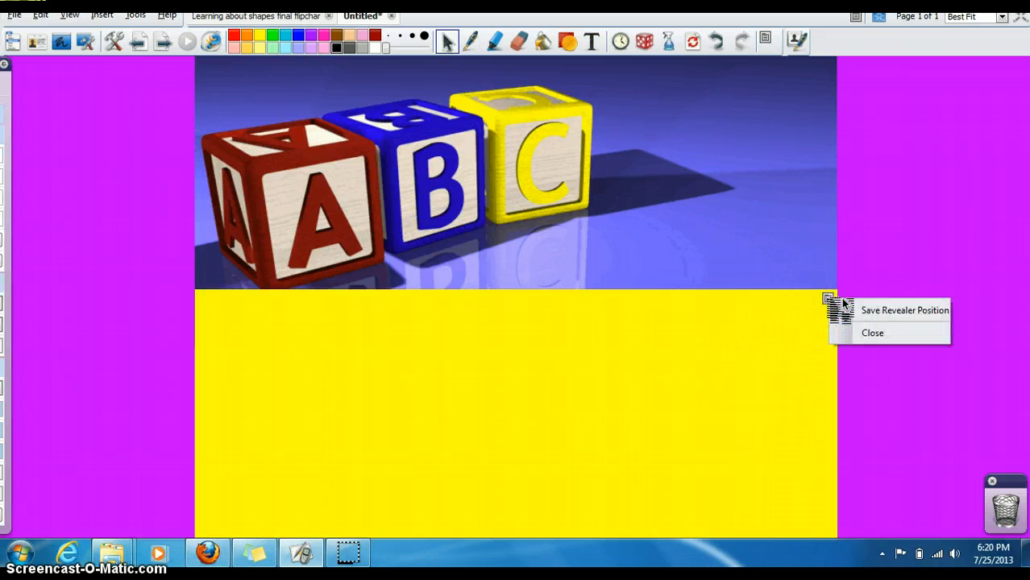
left_click(843, 308)
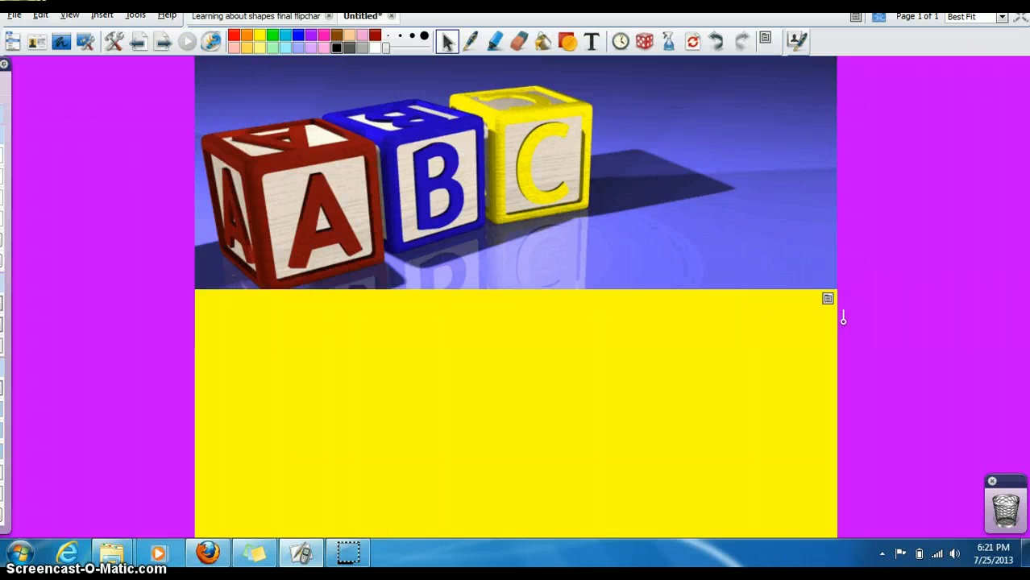
Slide the yellow revealer up to cover the whole page and back down to uncover its upper half, repeating the demonstration
left_click_drag(807, 306, 783, 64)
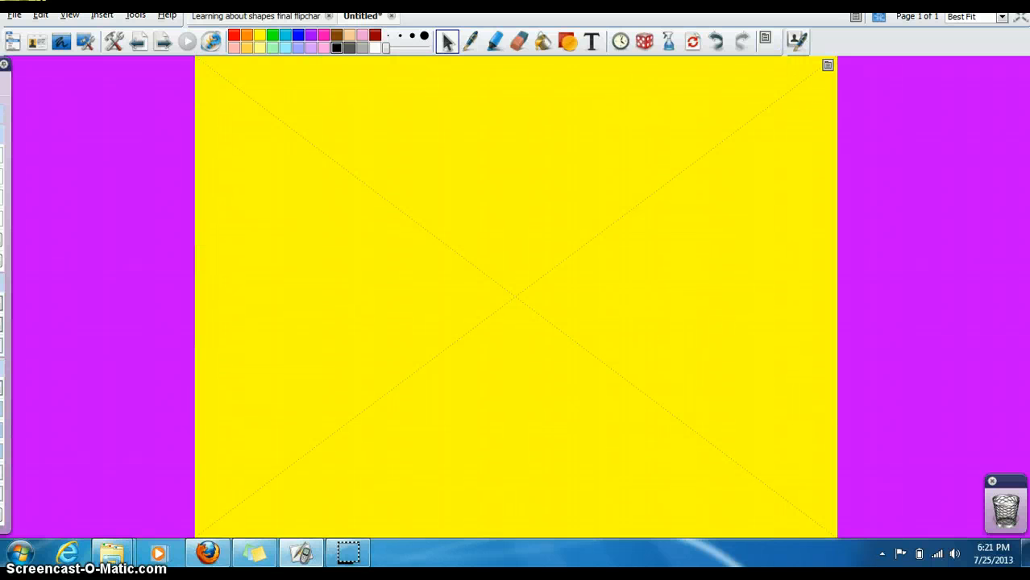
left_click(585, 253)
left_click_drag(545, 327, 542, 448)
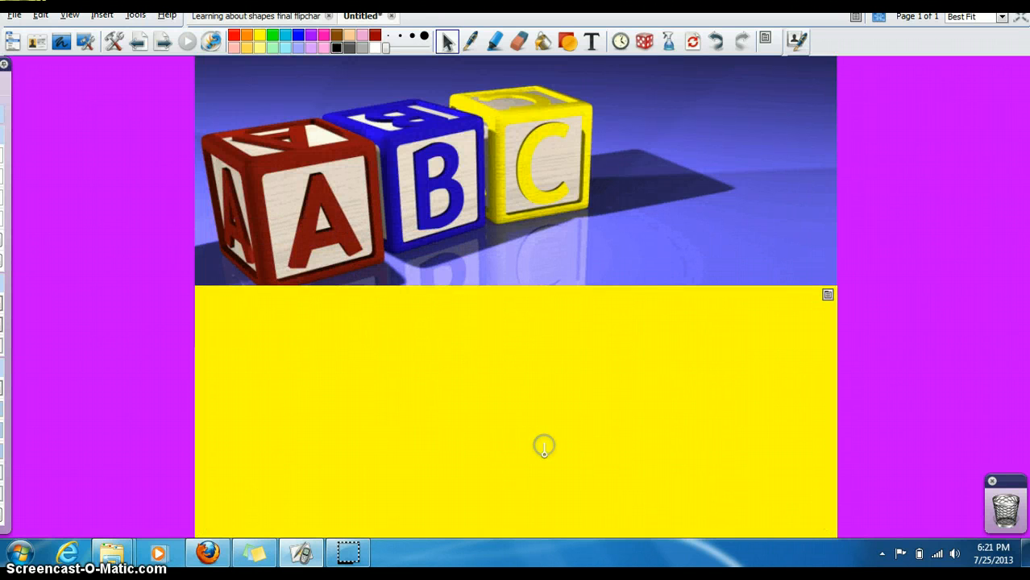
left_click(426, 443)
left_click_drag(426, 443, 407, 159)
left_click_drag(338, 286, 324, 430)
left_click_drag(643, 298, 657, 407)
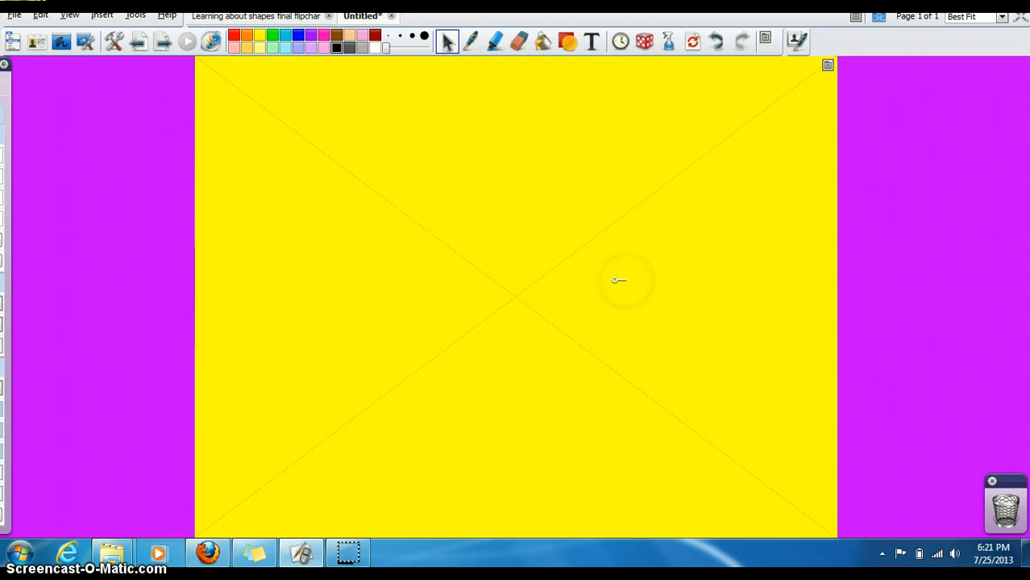
Slide the revealer down past the welcome text and close the revealer
mouse_move(622, 282)
left_mouse_down()
mouse_move(602, 279)
mouse_move(633, 277)
left_mouse_up()
left_click_drag(488, 154, 498, 382)
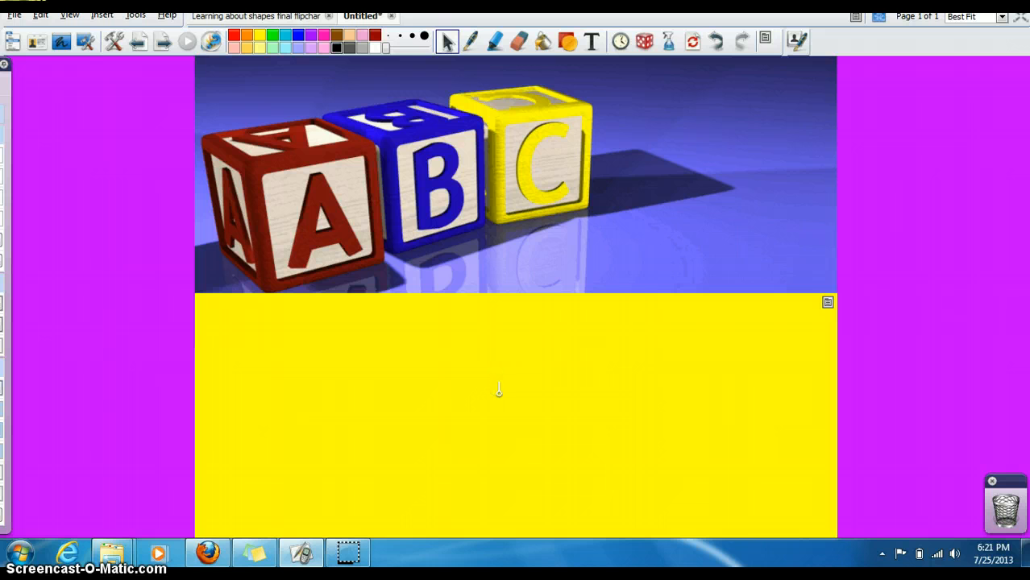
left_click_drag(499, 390, 503, 499)
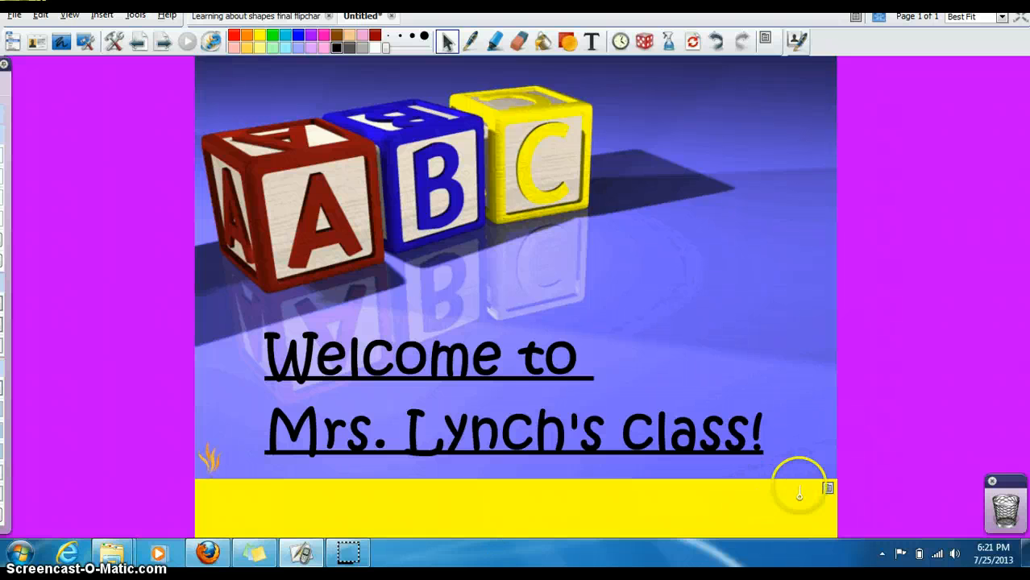
left_click(829, 489)
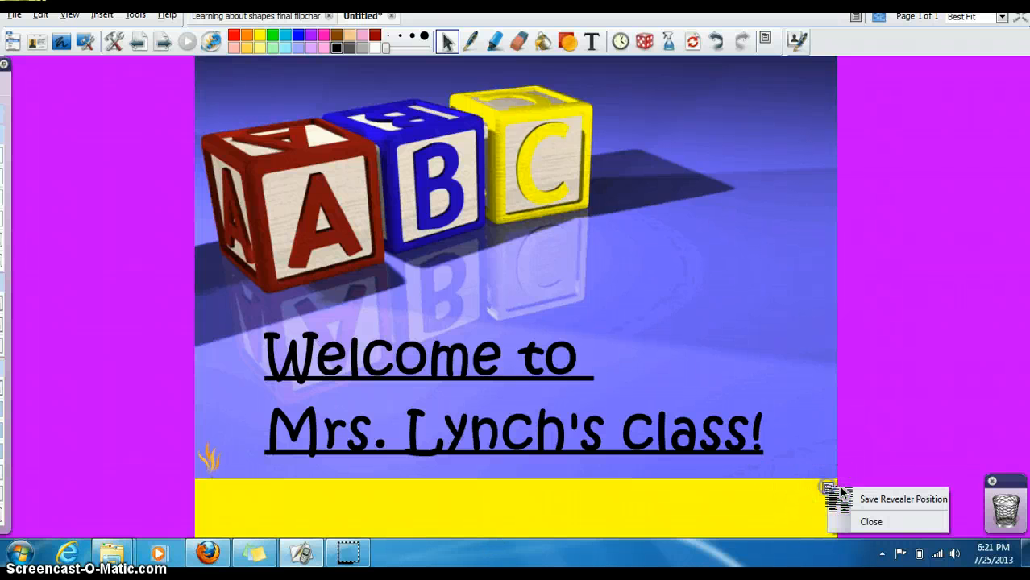
left_click(846, 522)
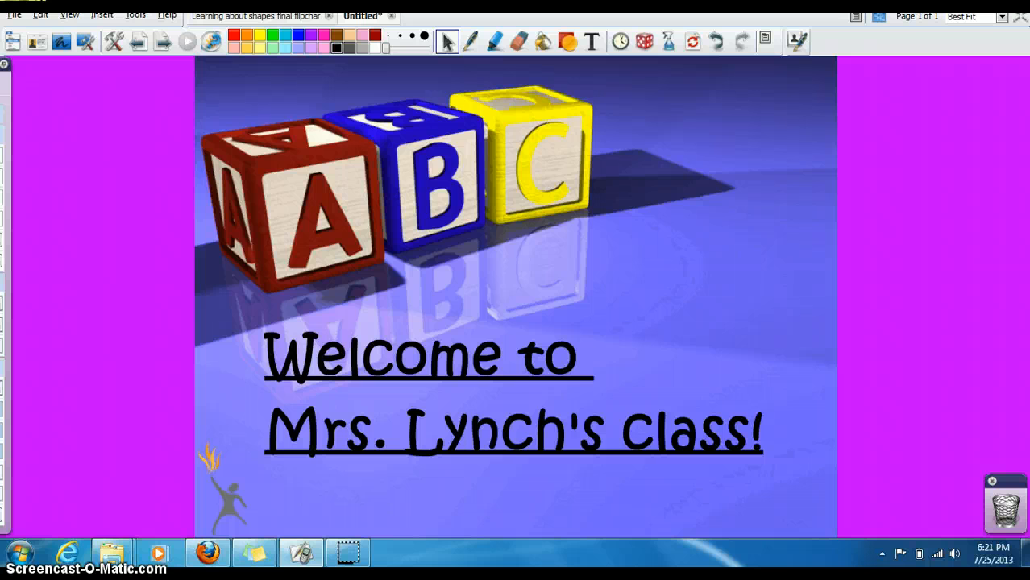
Go to page 2 and set its Page Tools property to Tools Off
left_click(167, 47)
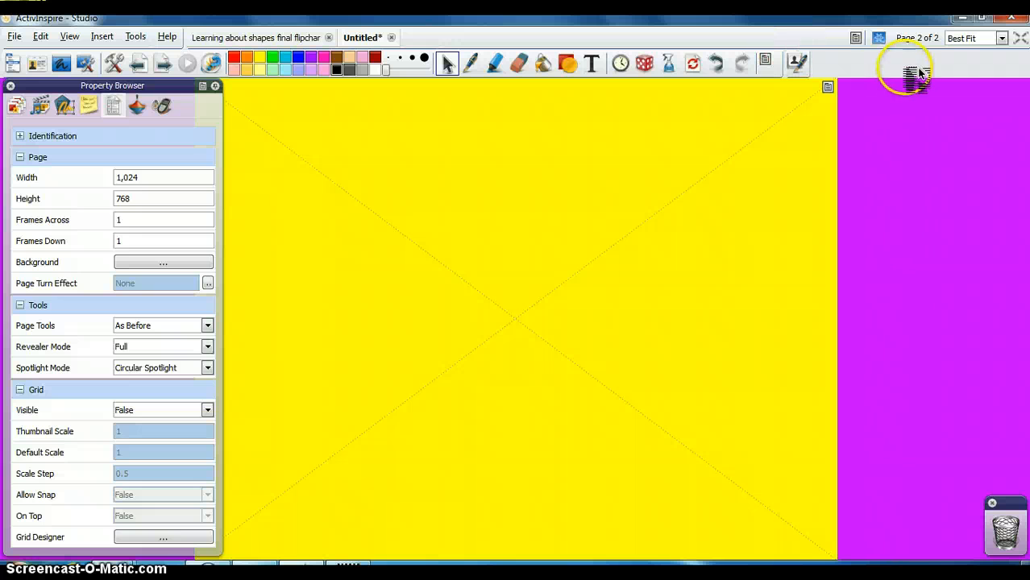
left_click_drag(654, 190, 676, 157)
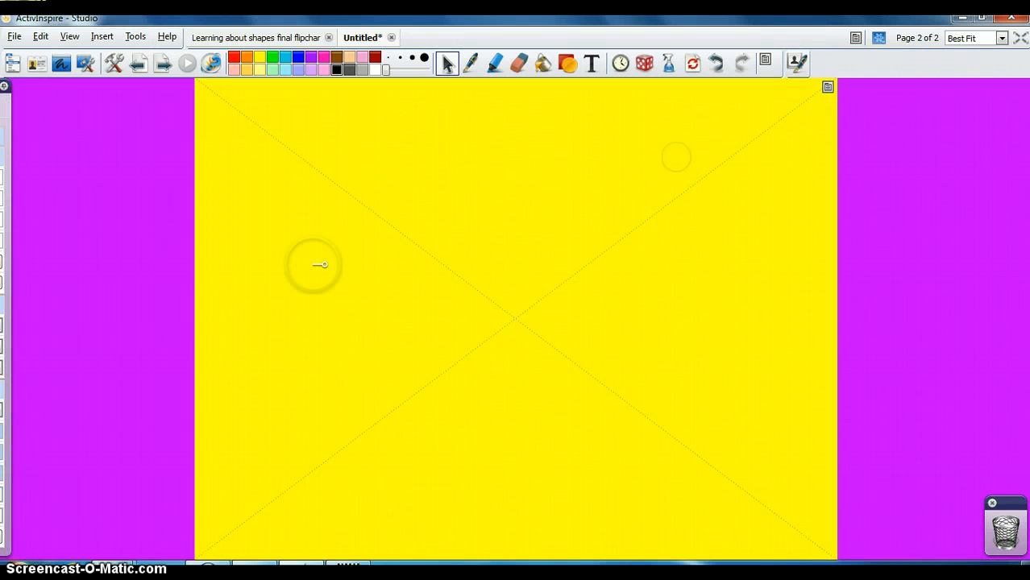
mouse_move(3, 319)
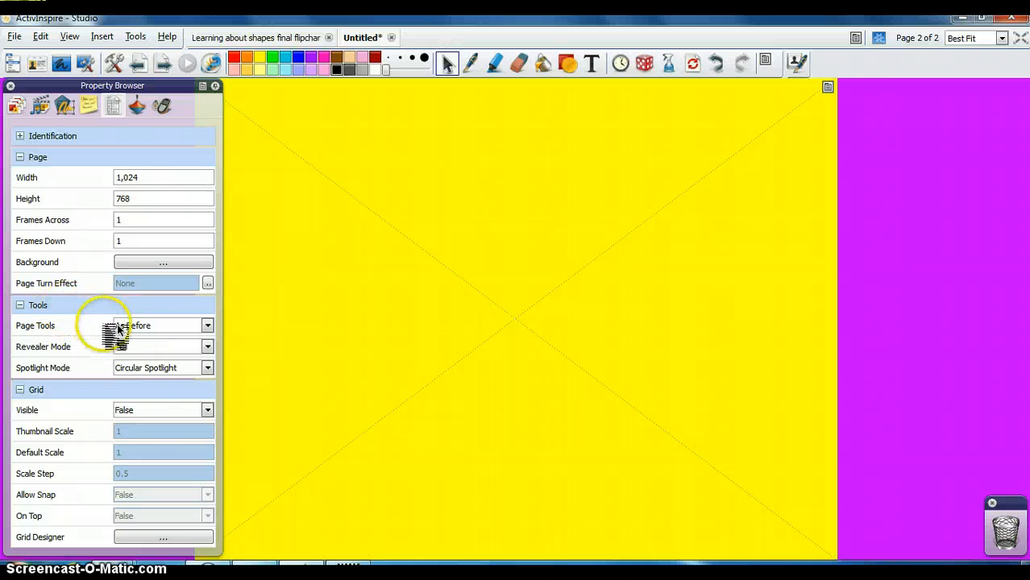
left_click(145, 329)
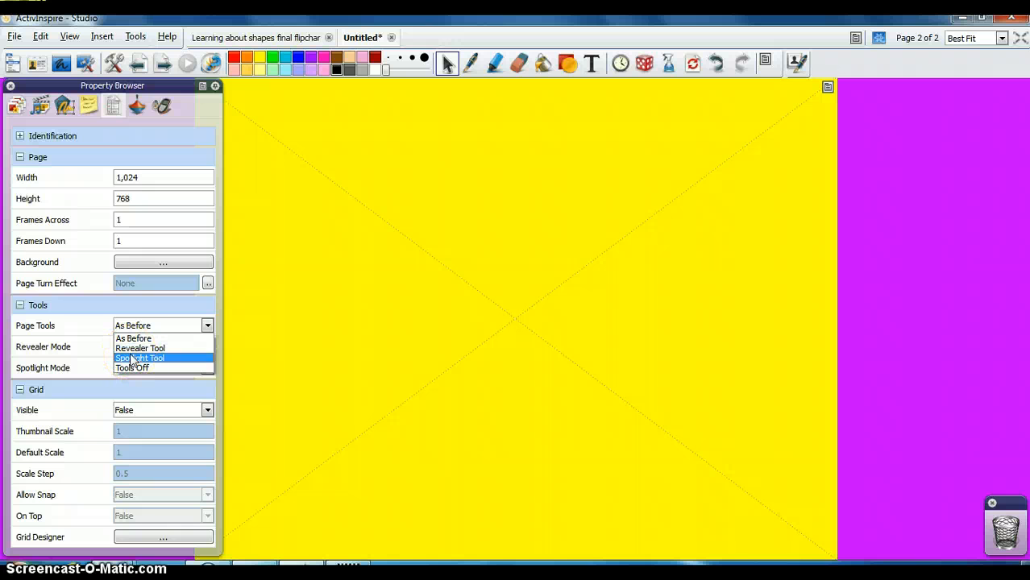
left_click(133, 367)
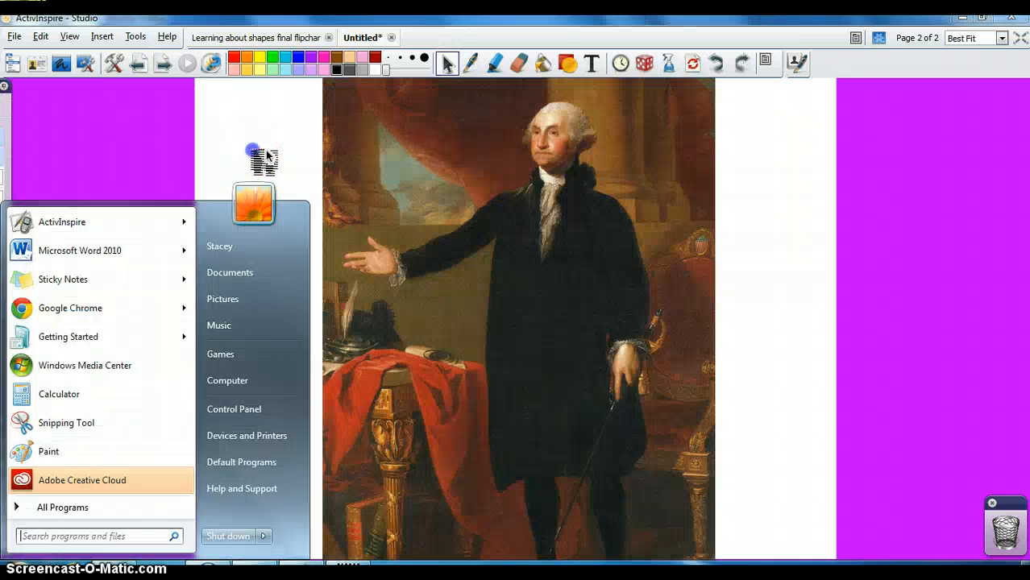
Set page 2's Page Tools property to Spotlight Tool and move the circular spotlight over the portrait's outstretched arm
left_click(266, 157)
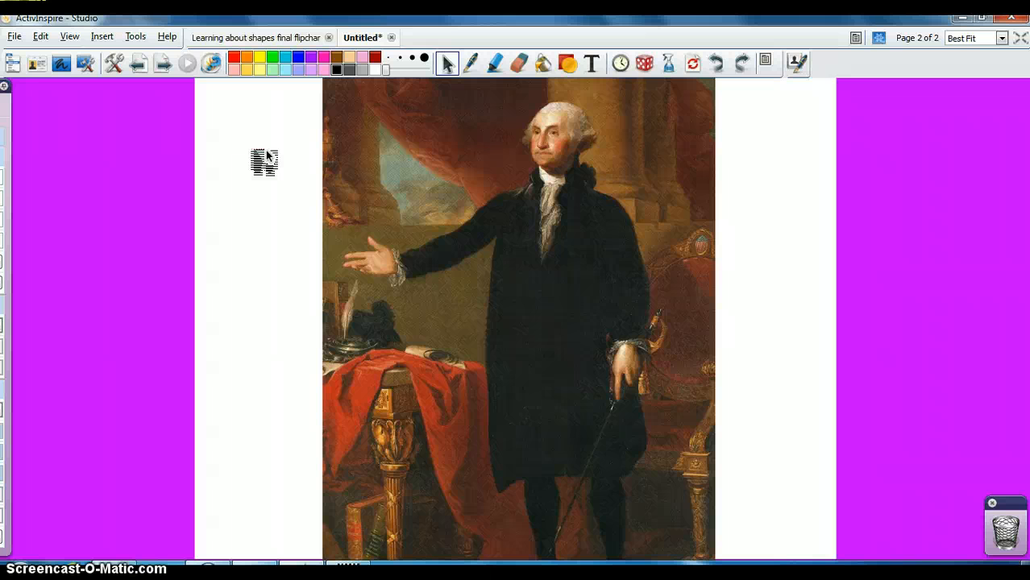
mouse_move(7, 133)
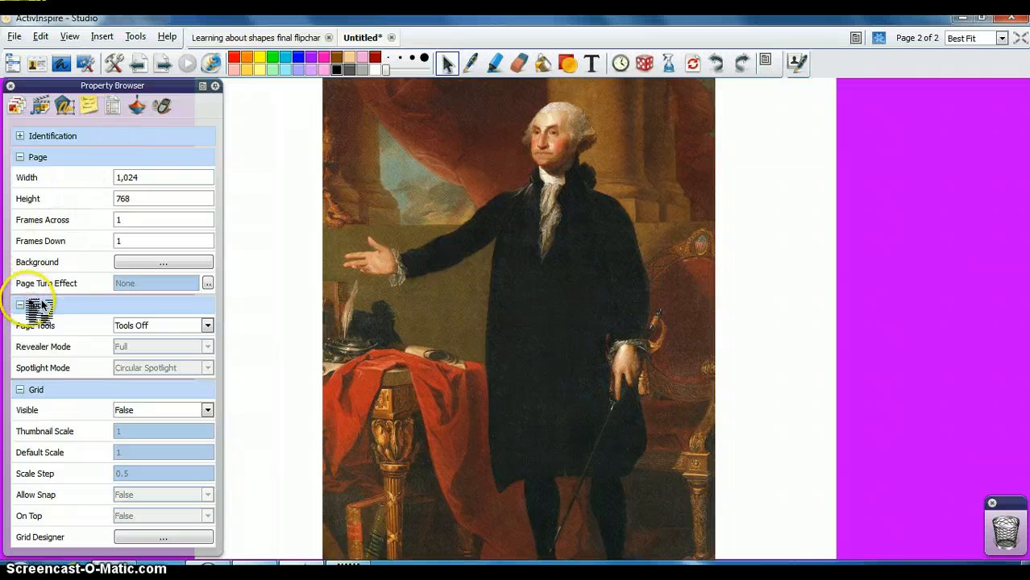
left_click(171, 329)
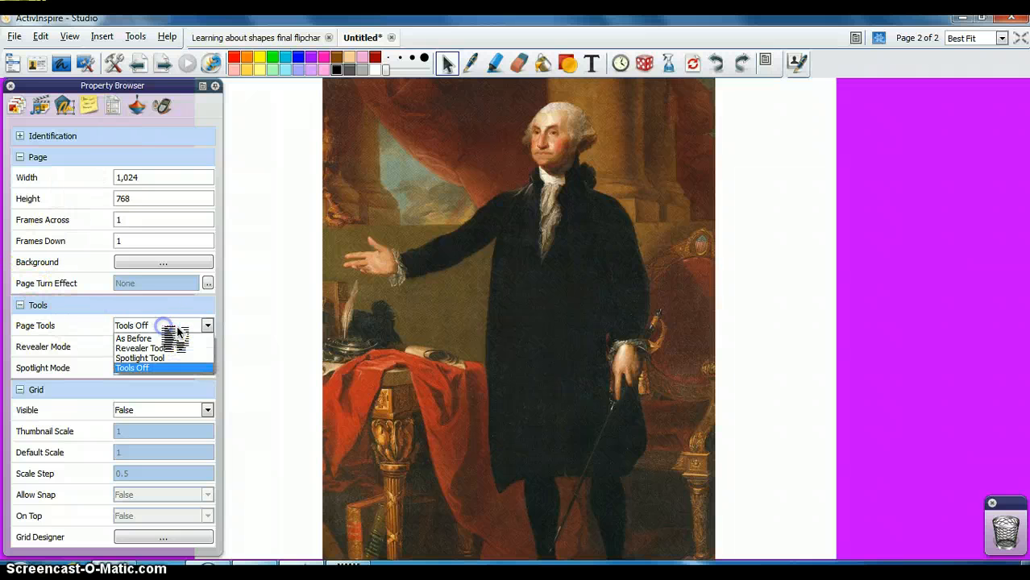
left_click(177, 358)
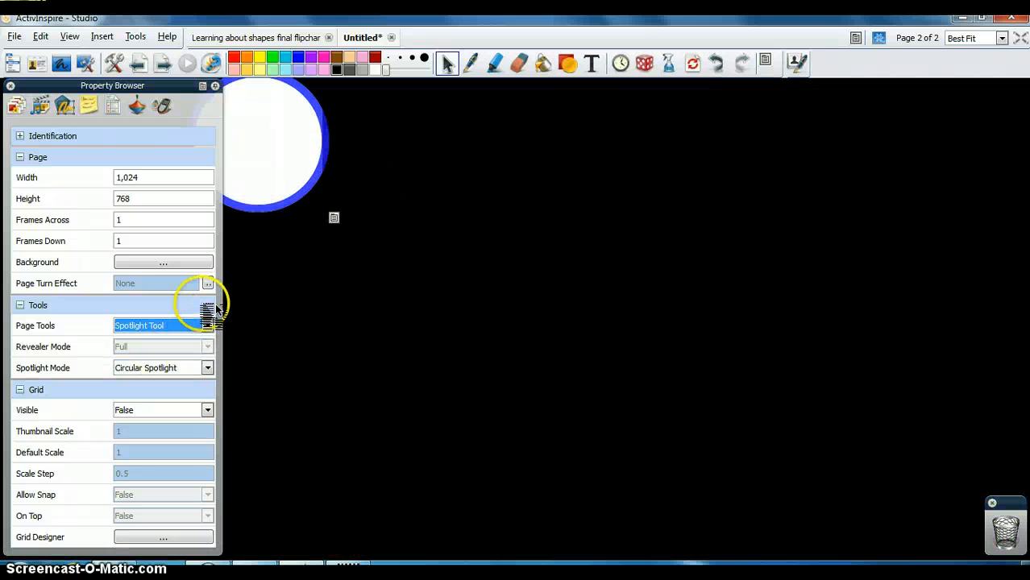
mouse_move(321, 236)
left_mouse_down()
mouse_move(305, 237)
mouse_move(418, 282)
mouse_move(450, 253)
mouse_move(671, 250)
mouse_move(751, 282)
mouse_move(485, 341)
mouse_move(442, 431)
mouse_move(425, 522)
mouse_move(482, 544)
mouse_move(617, 563)
mouse_move(708, 560)
mouse_move(668, 523)
mouse_move(561, 509)
mouse_move(489, 489)
mouse_move(464, 468)
mouse_move(568, 400)
mouse_move(645, 385)
mouse_move(699, 310)
mouse_move(570, 294)
mouse_move(465, 246)
mouse_move(448, 292)
mouse_move(486, 330)
left_mouse_up()
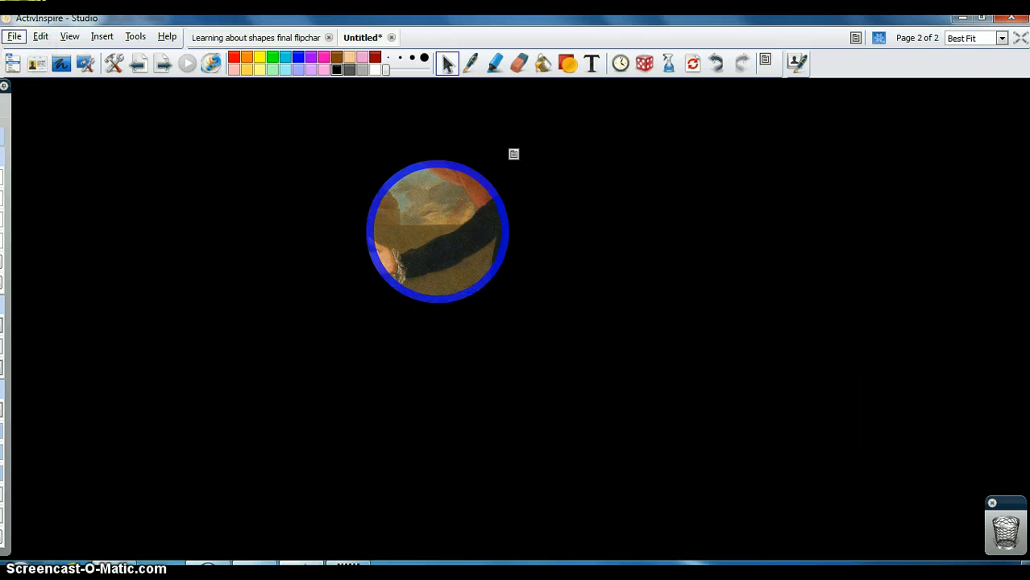
Set the Spotlight Tool's border width to 13 in the Authoring profile's Effects settings
left_click(15, 36)
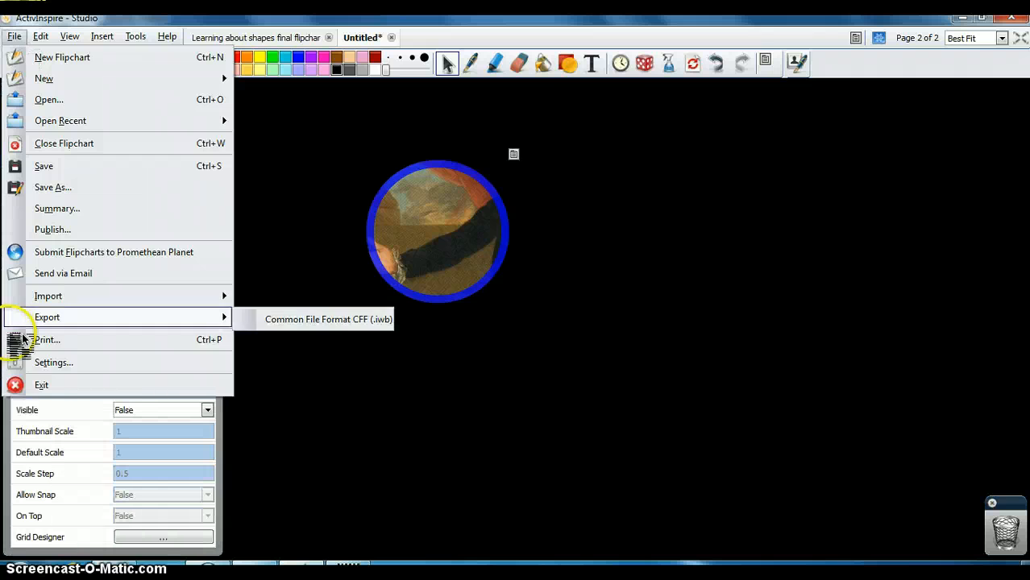
left_click(50, 361)
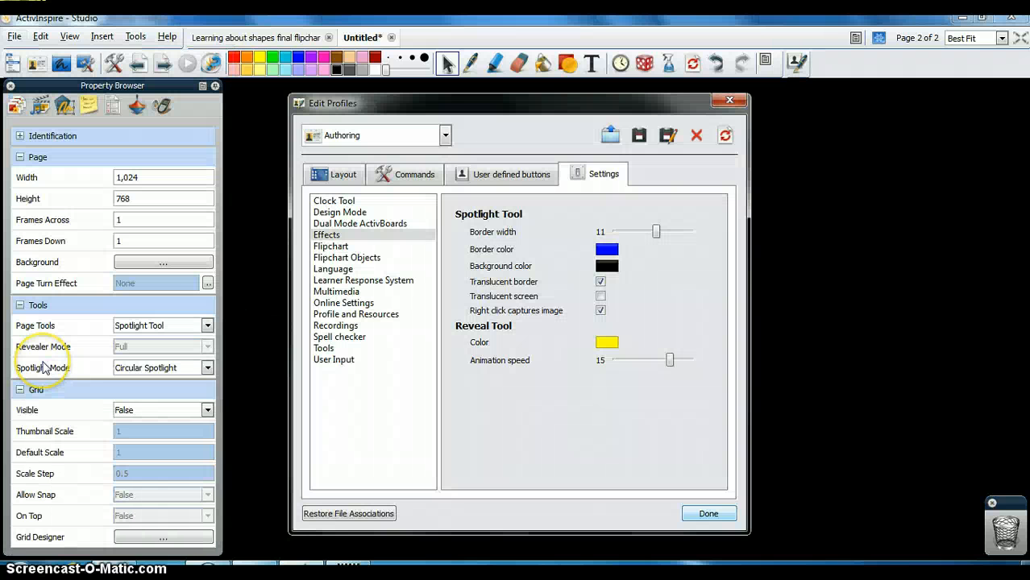
left_click(342, 235)
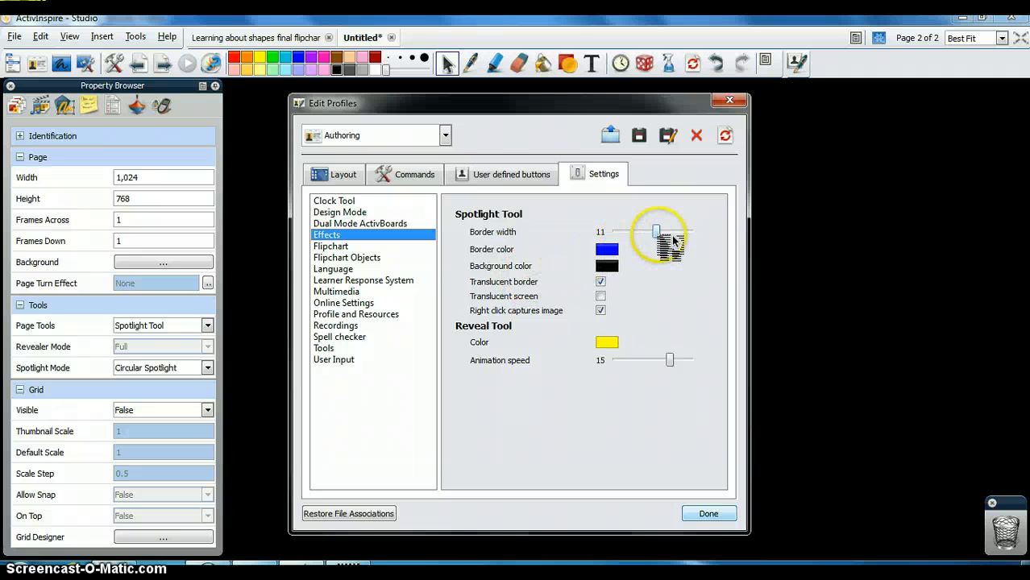
left_click_drag(659, 234, 649, 257)
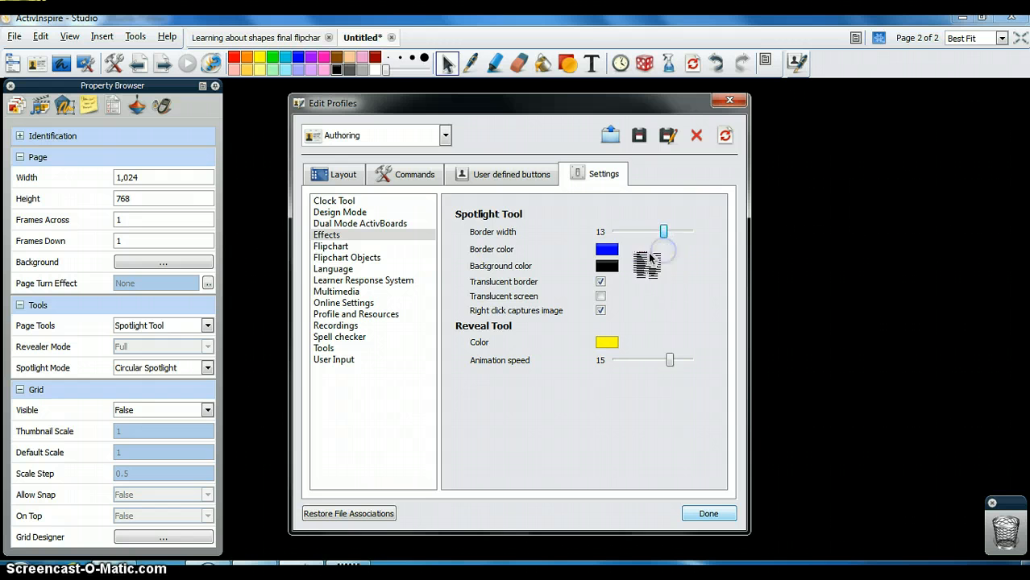
Change the Spotlight Tool's background color to light green
left_click(608, 252)
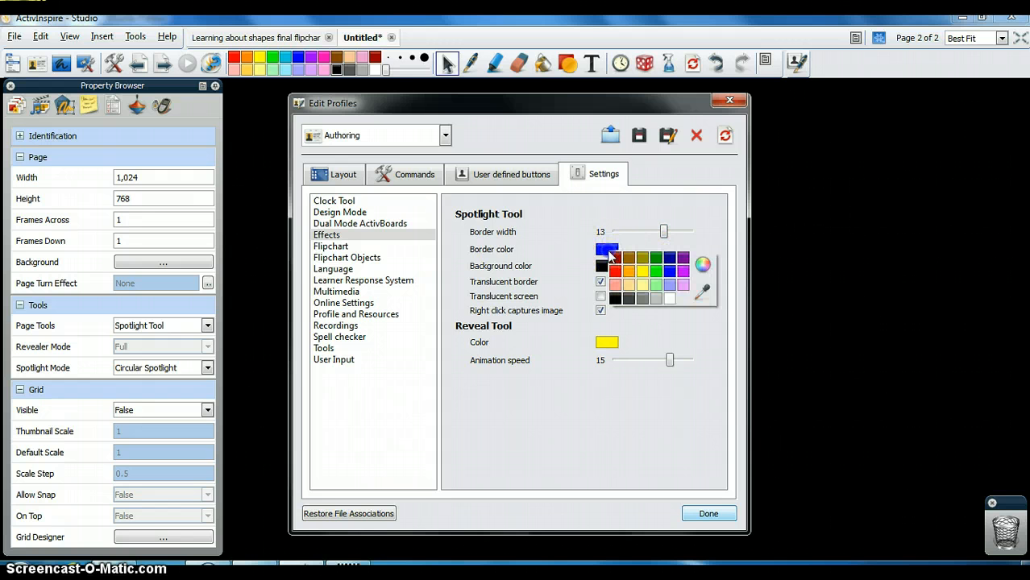
left_click(601, 269)
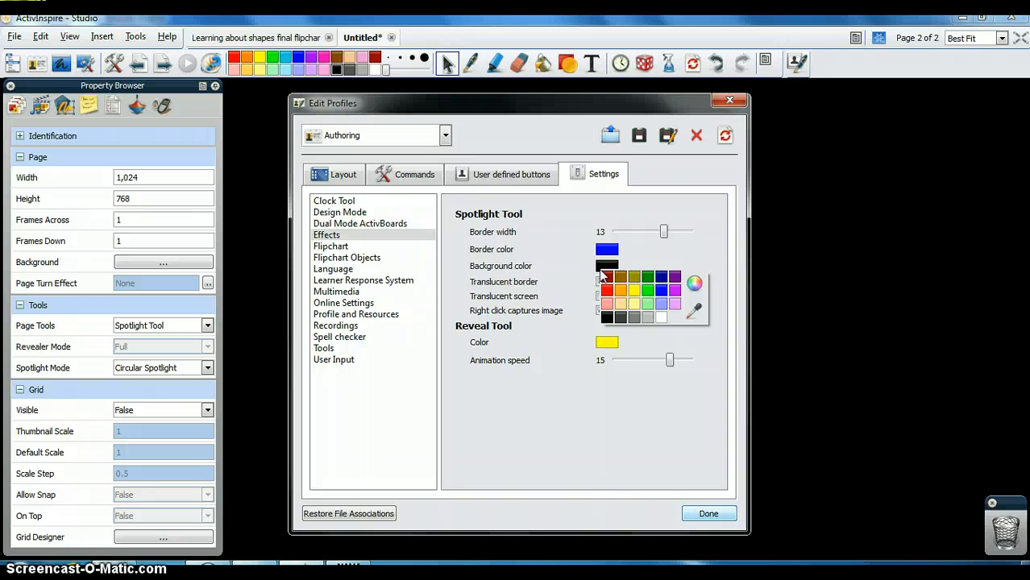
left_click(632, 303)
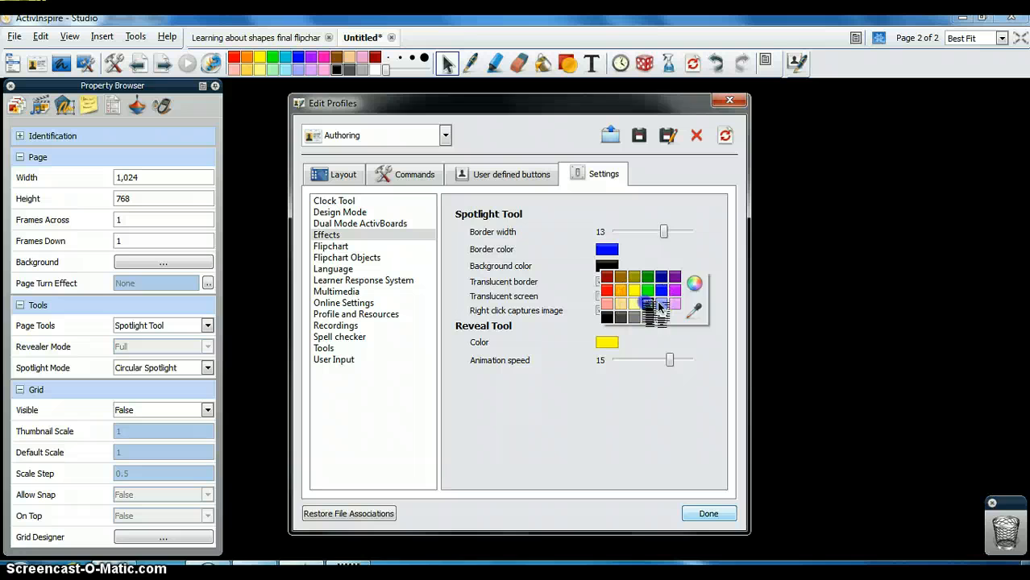
left_click(647, 304)
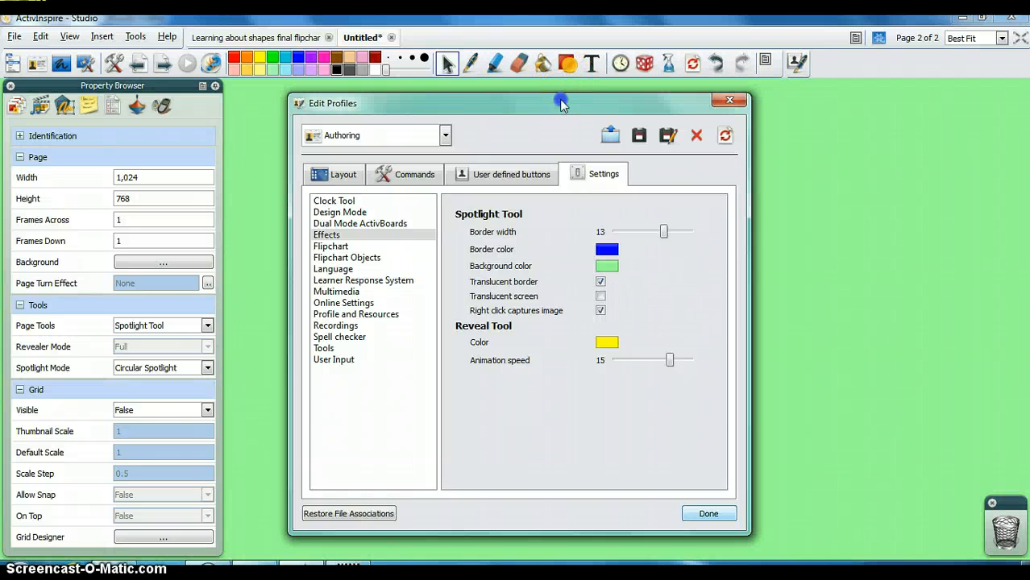
Move the Edit Profiles dialog aside, save the Authoring profile with the new spotlight settings, and close the dialog
left_click_drag(562, 103, 628, 138)
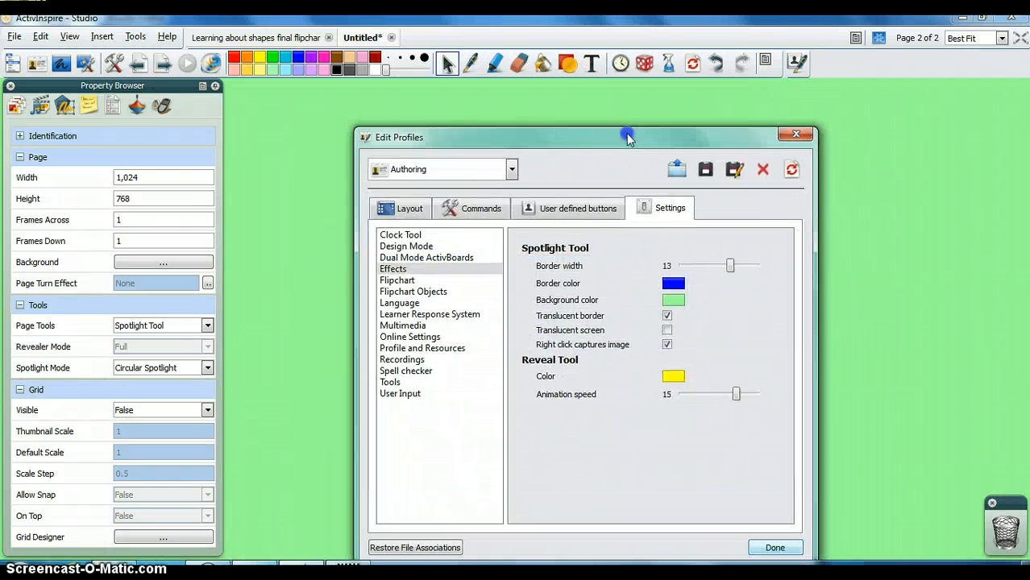
left_click(705, 171)
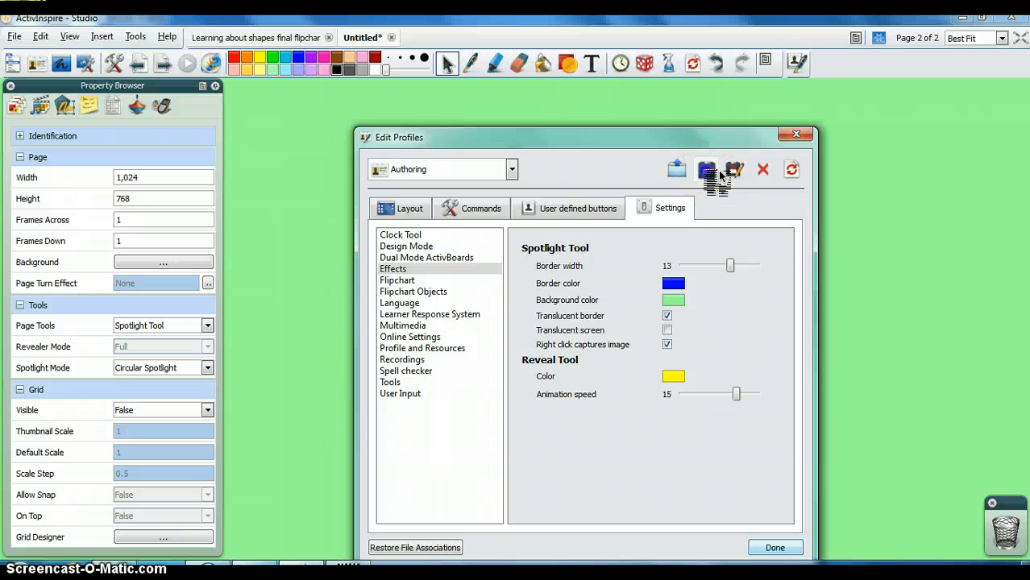
left_click(515, 317)
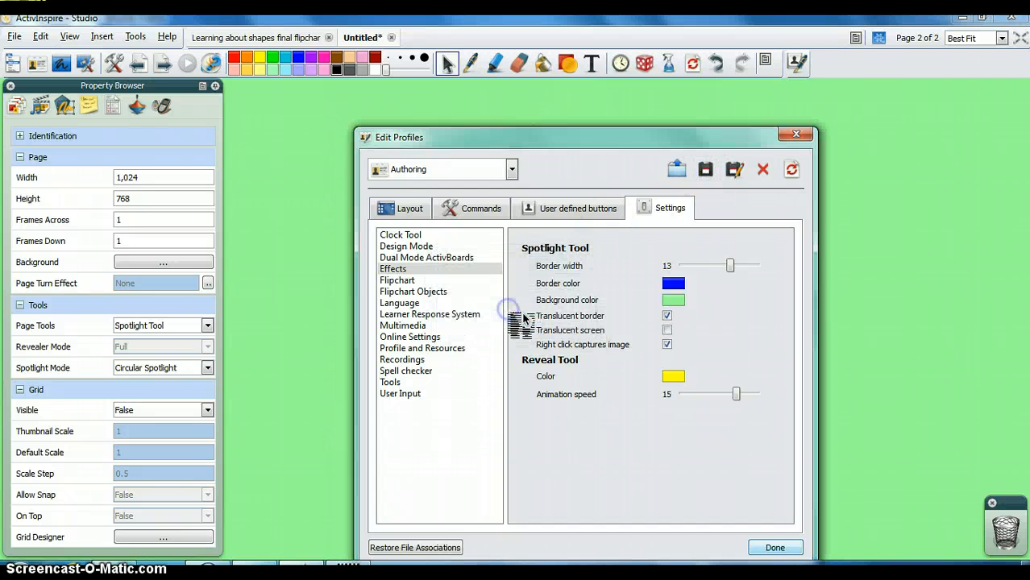
left_click(761, 546)
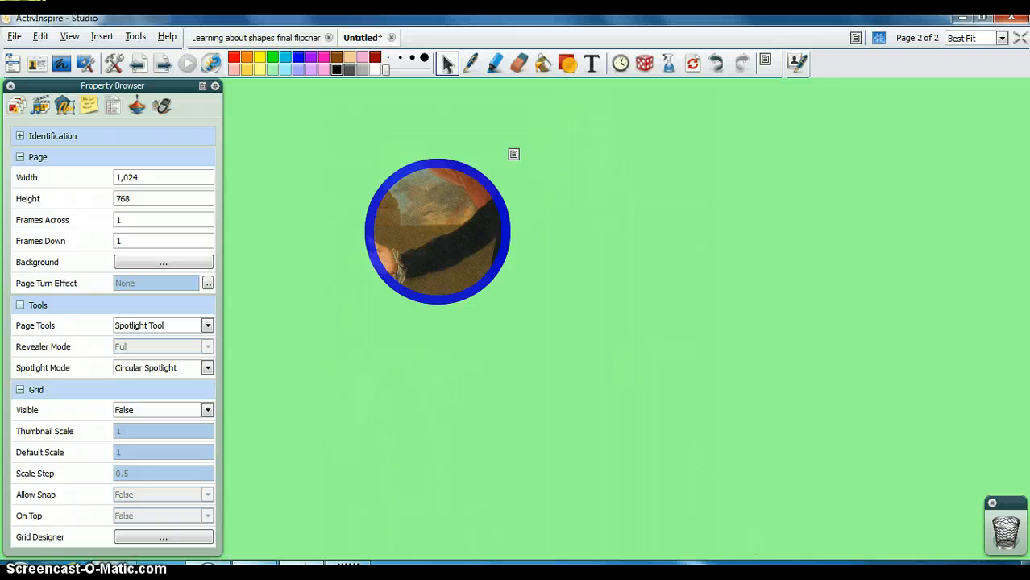
left_click(18, 567)
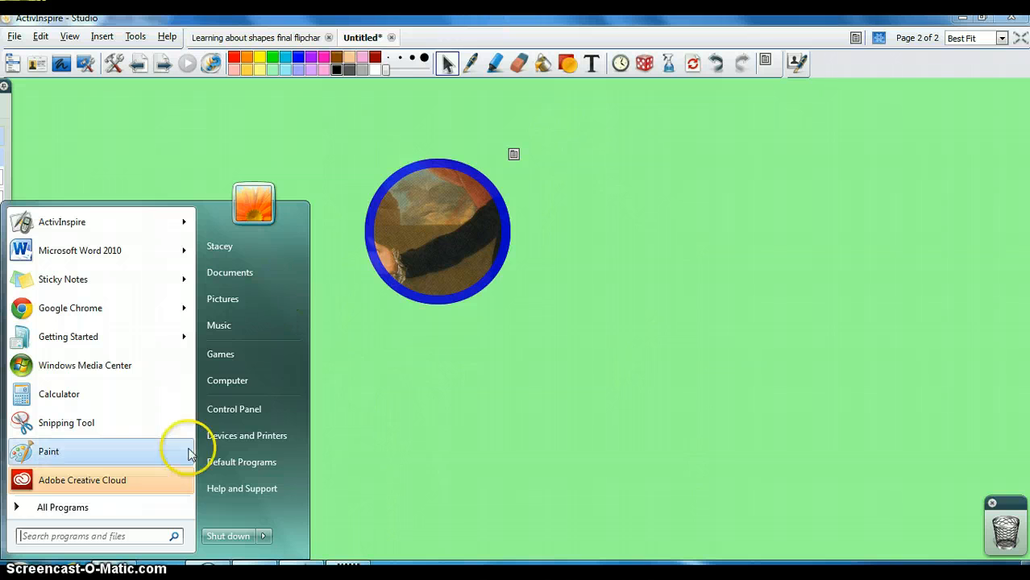
left_click(17, 567)
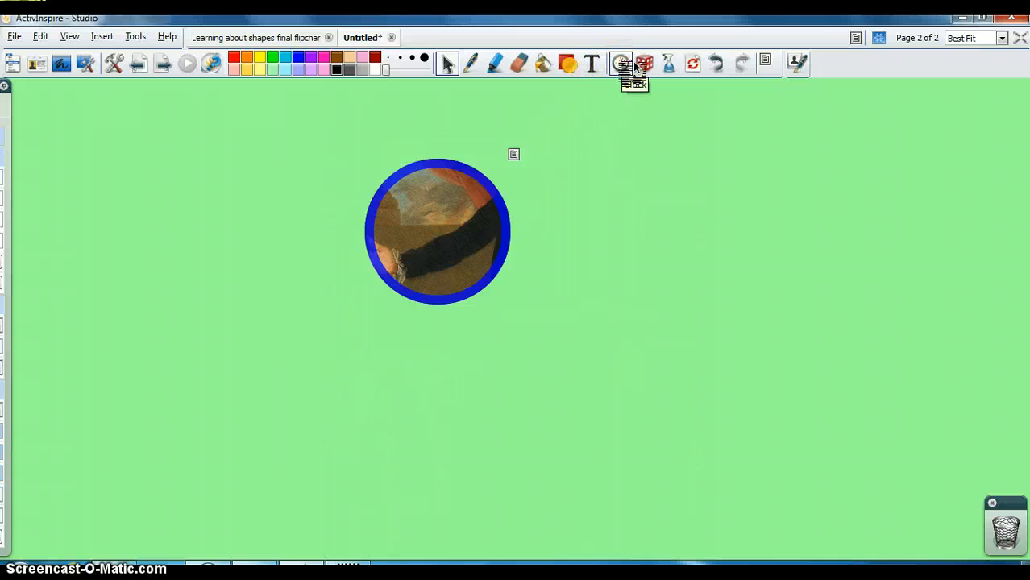
left_click(145, 41)
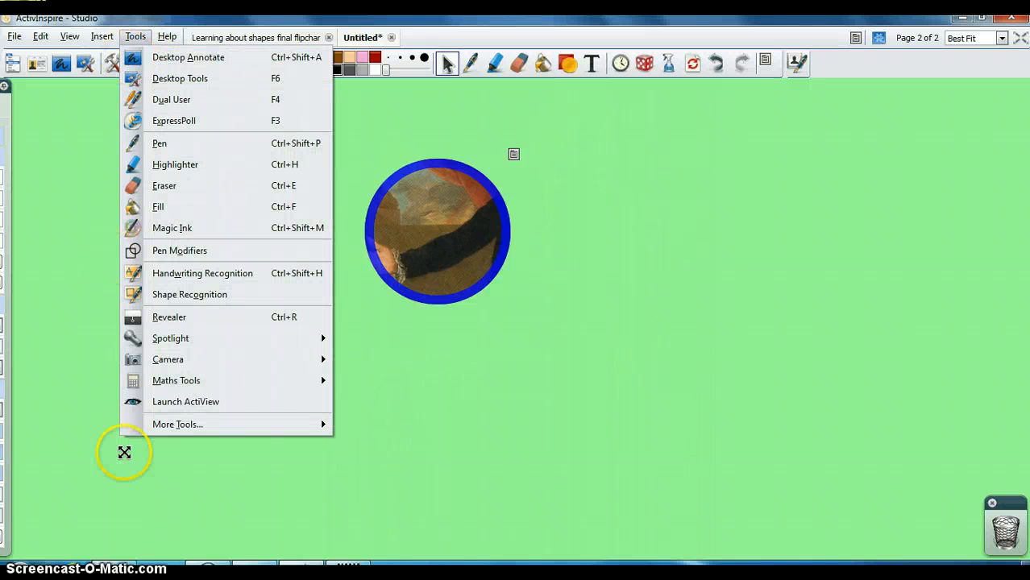
mouse_move(190, 426)
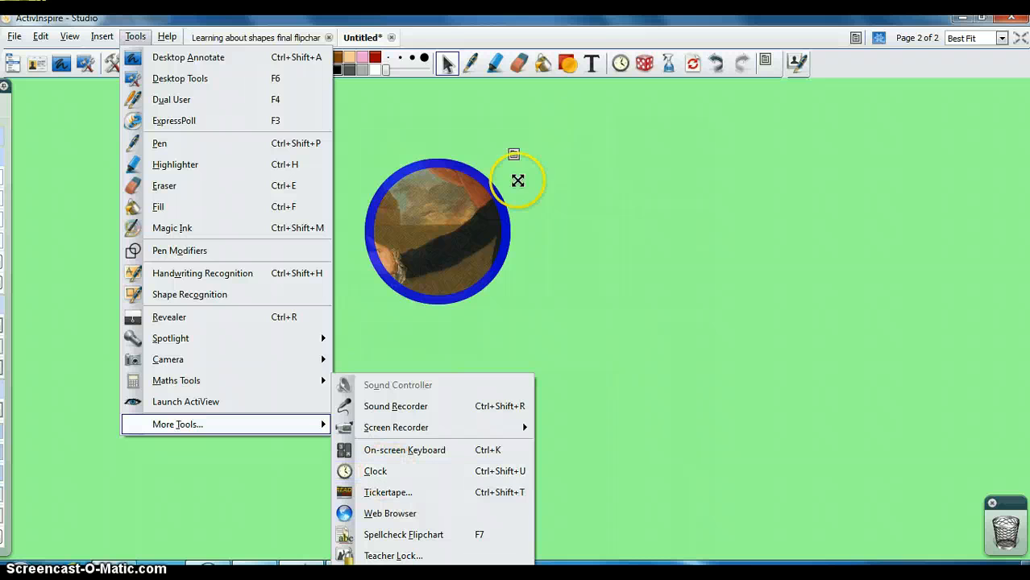
Open the Clock and set its countdown timer to count down from 00:00:05
left_click(622, 64)
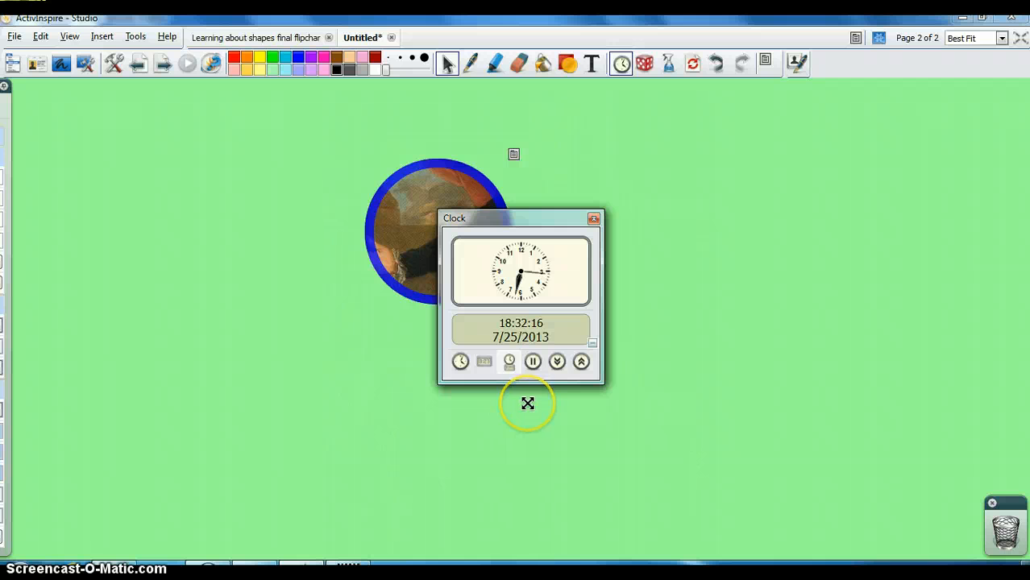
left_click(567, 362)
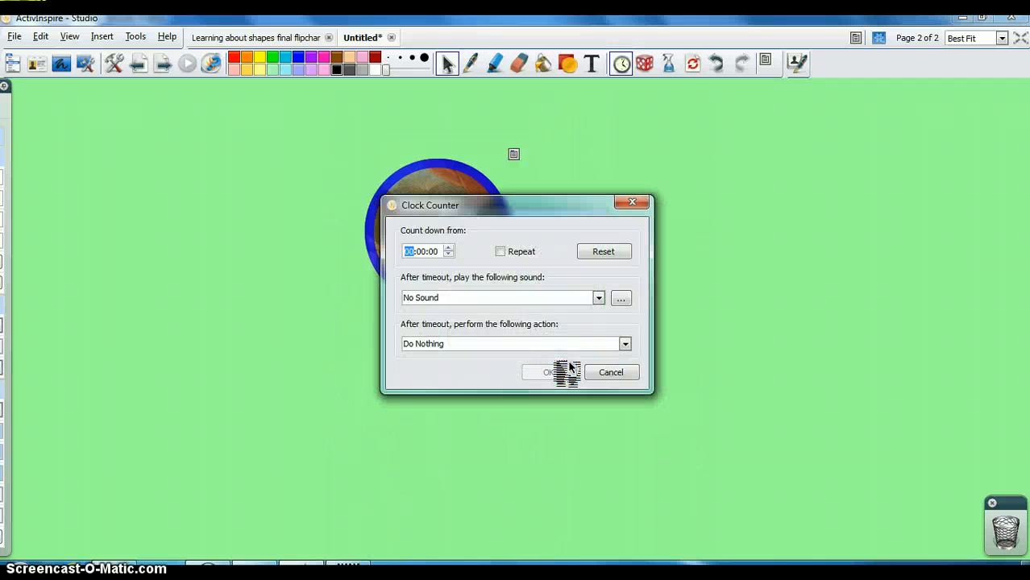
left_click(423, 252)
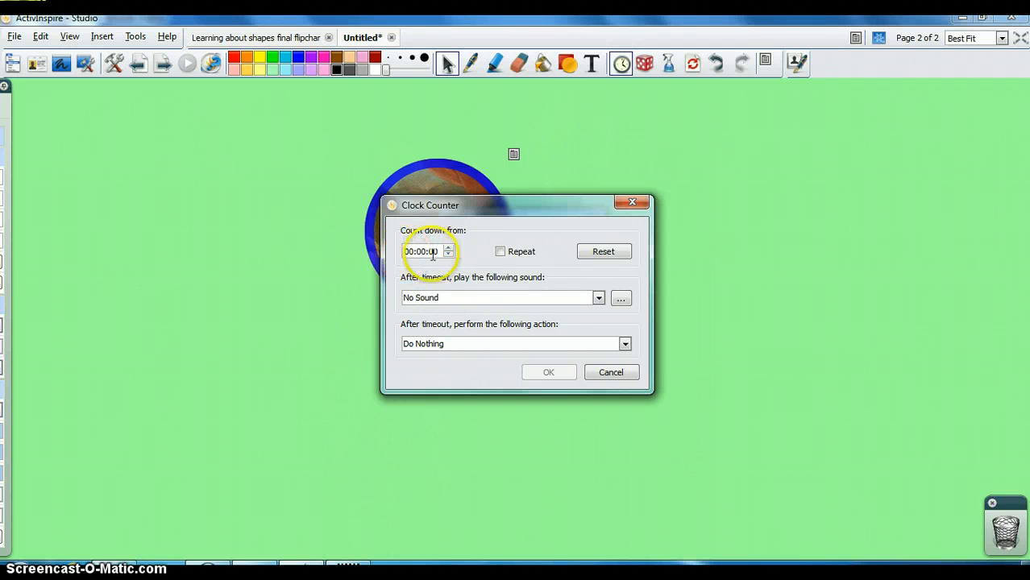
left_click(435, 251)
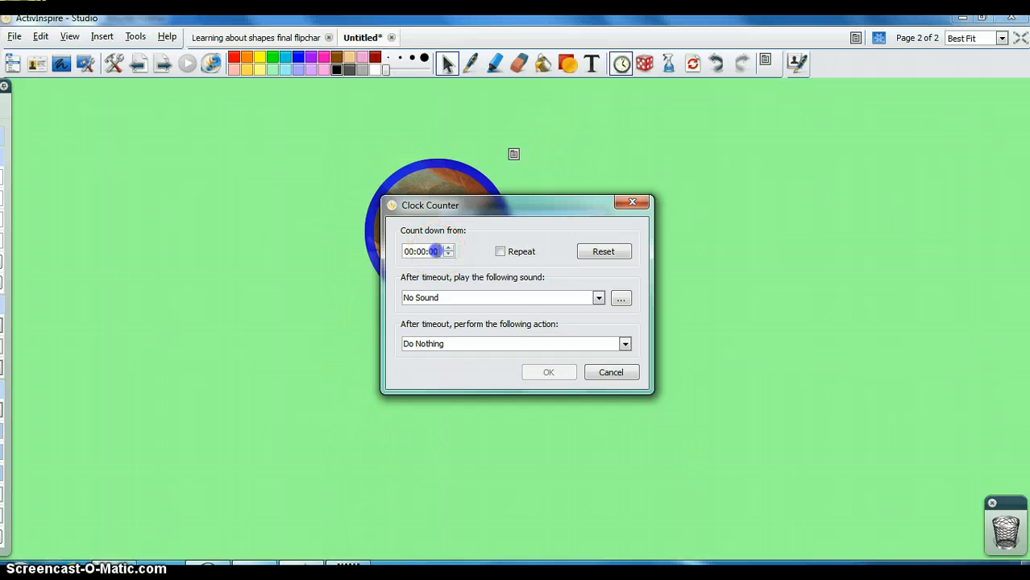
left_click(448, 247)
left_click(448, 247)
left_click(447, 248)
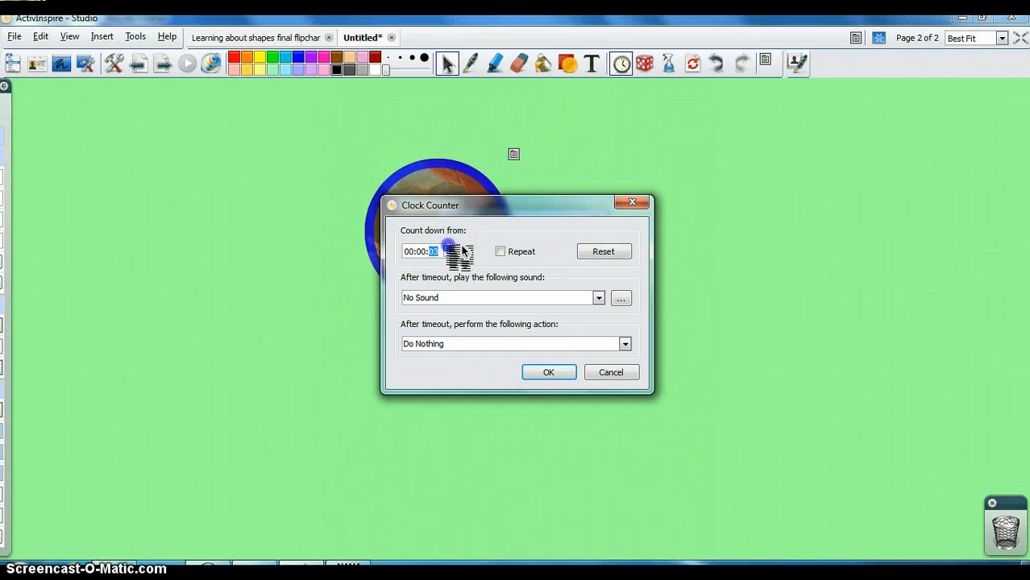
left_click(448, 247)
left_click(448, 247)
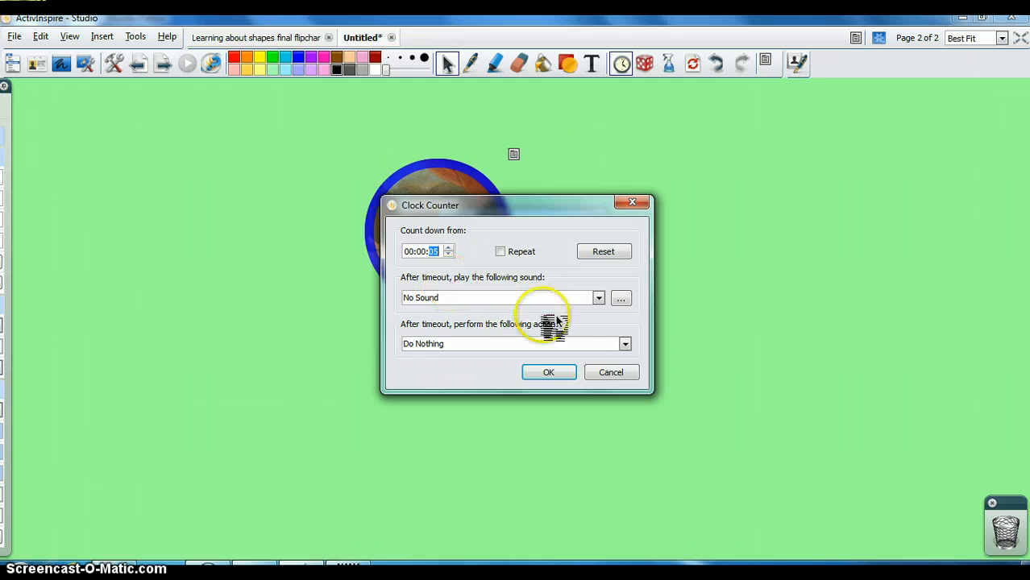
Choose Chicken.wav as the sound played after the countdown's timeout
left_click(598, 299)
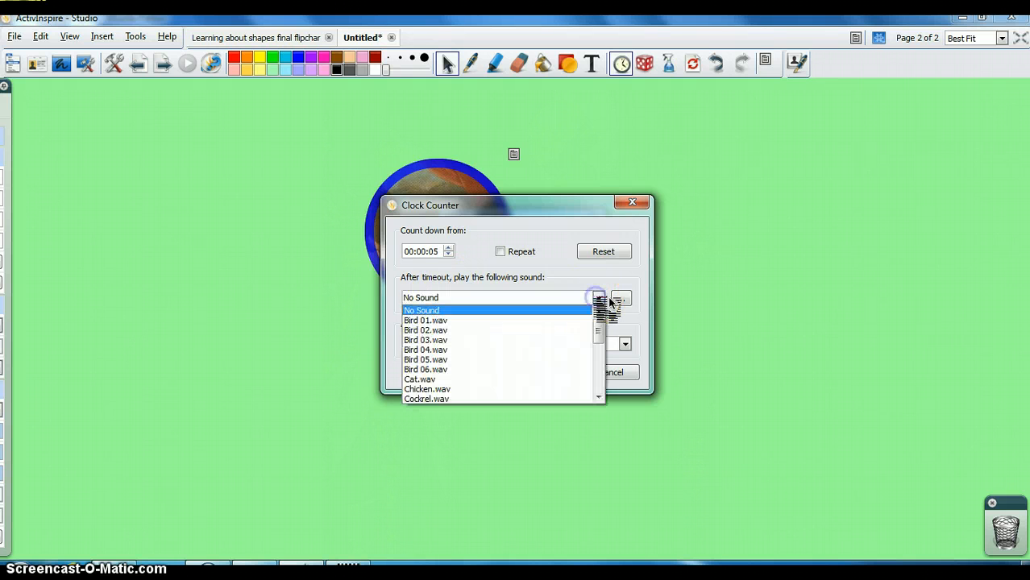
left_click(509, 390)
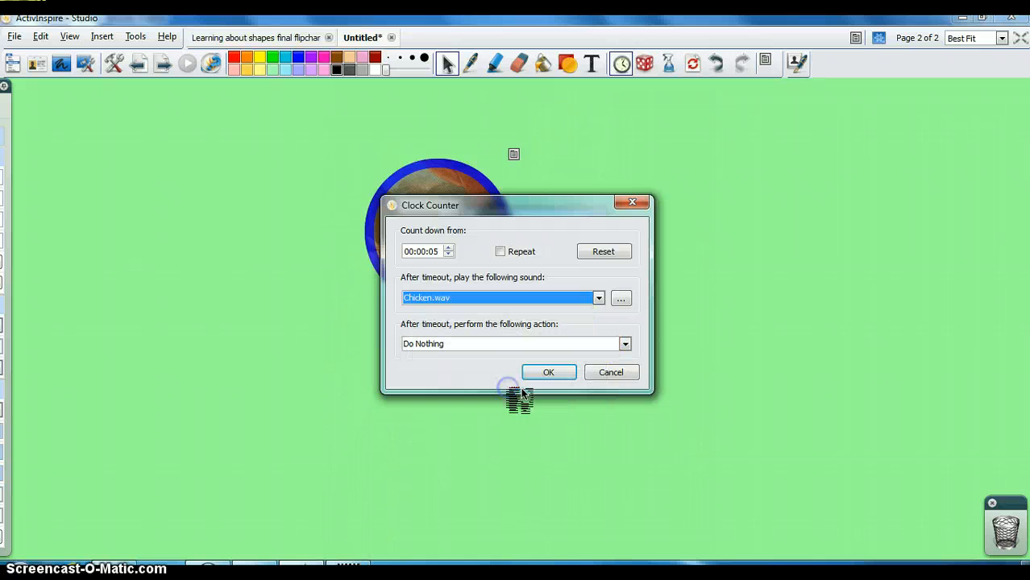
left_click(501, 250)
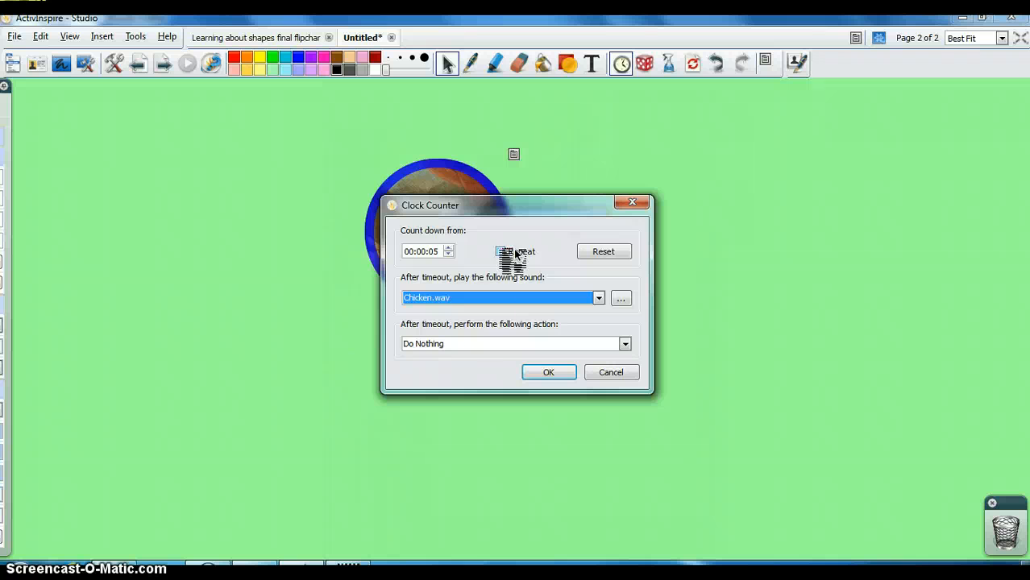
Review the available timeout actions, choose Do Nothing, and start the countdown
left_click(493, 351)
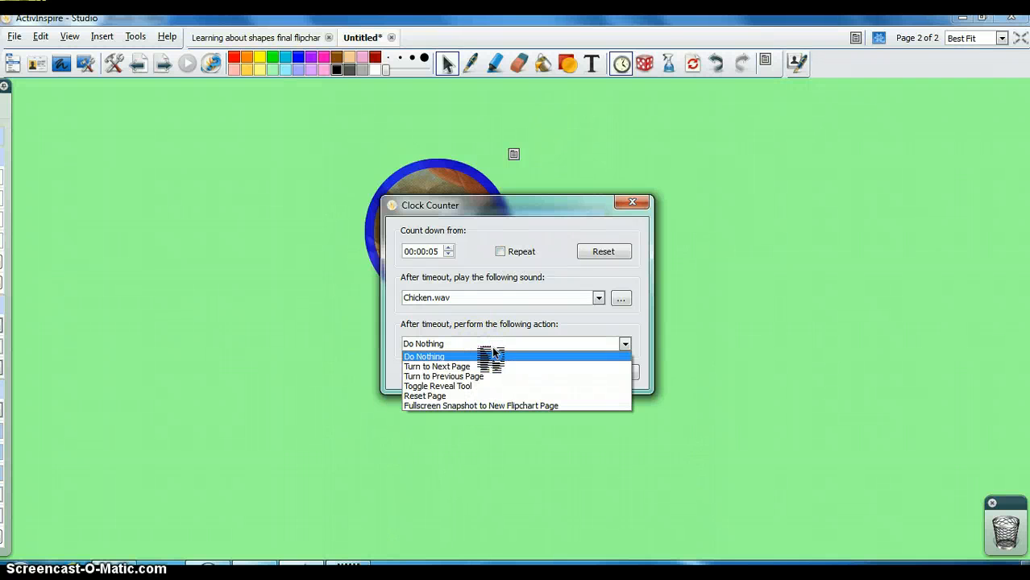
left_click(488, 396)
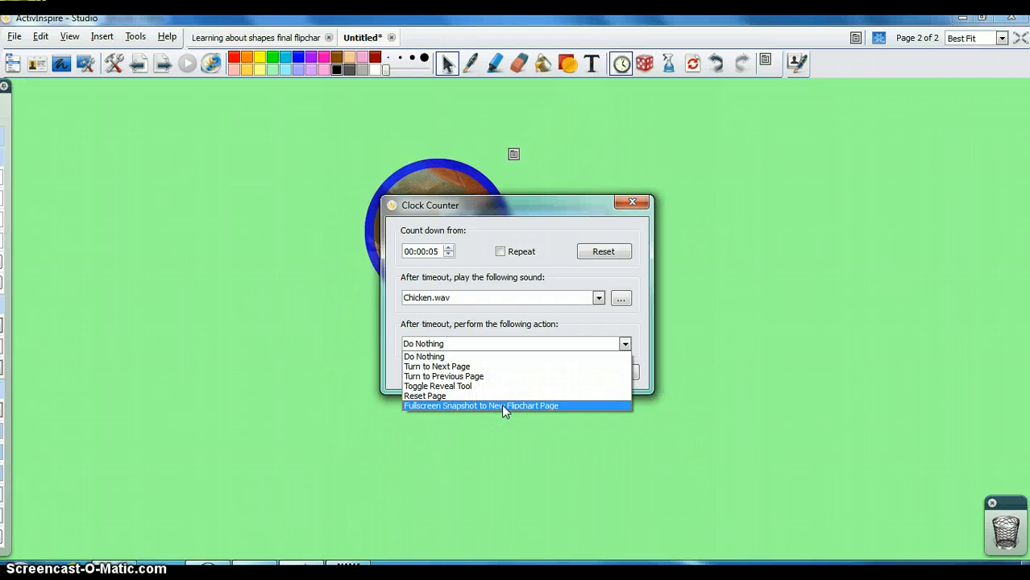
left_click(495, 356)
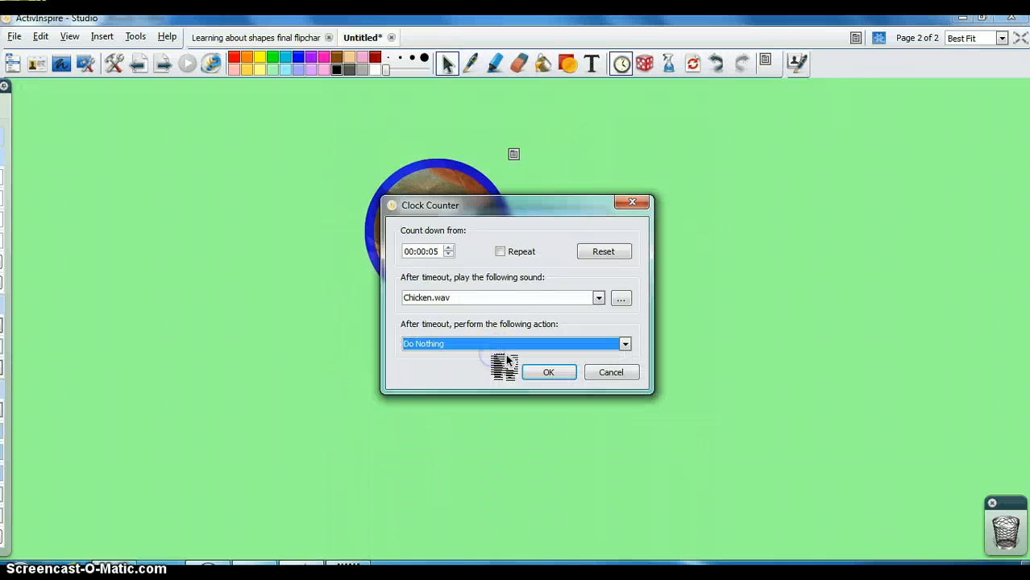
left_click(554, 375)
left_click(556, 374)
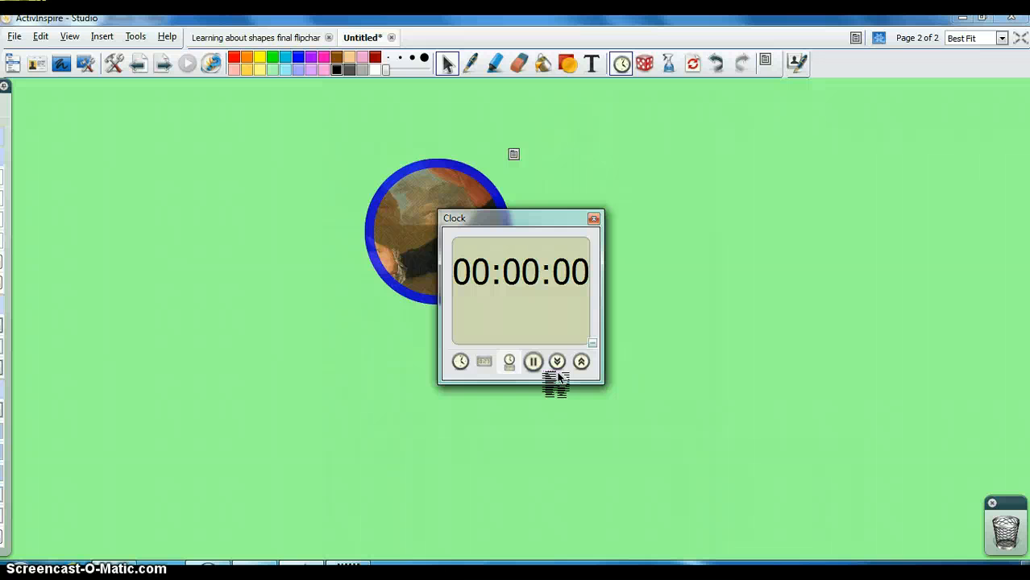
Reopen the Clock's countdown settings and set the action performed after timeout to Turn to Previous Page
left_click(557, 362)
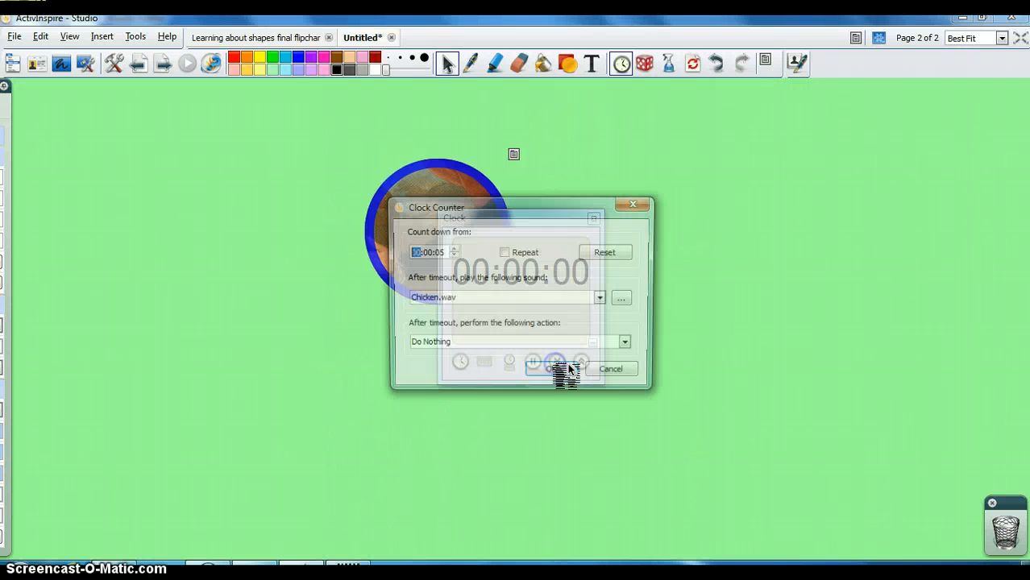
left_click(564, 346)
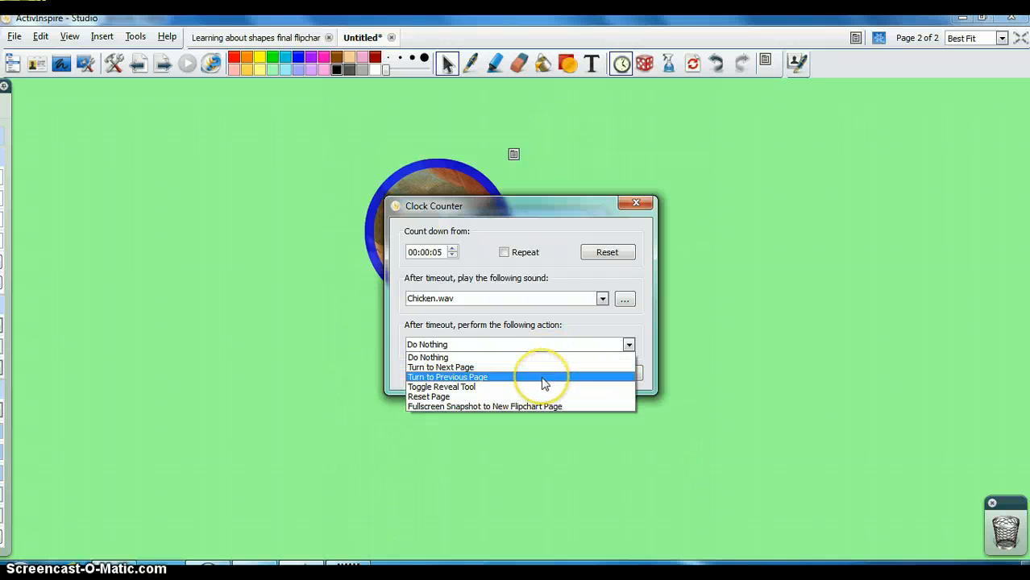
left_click(543, 377)
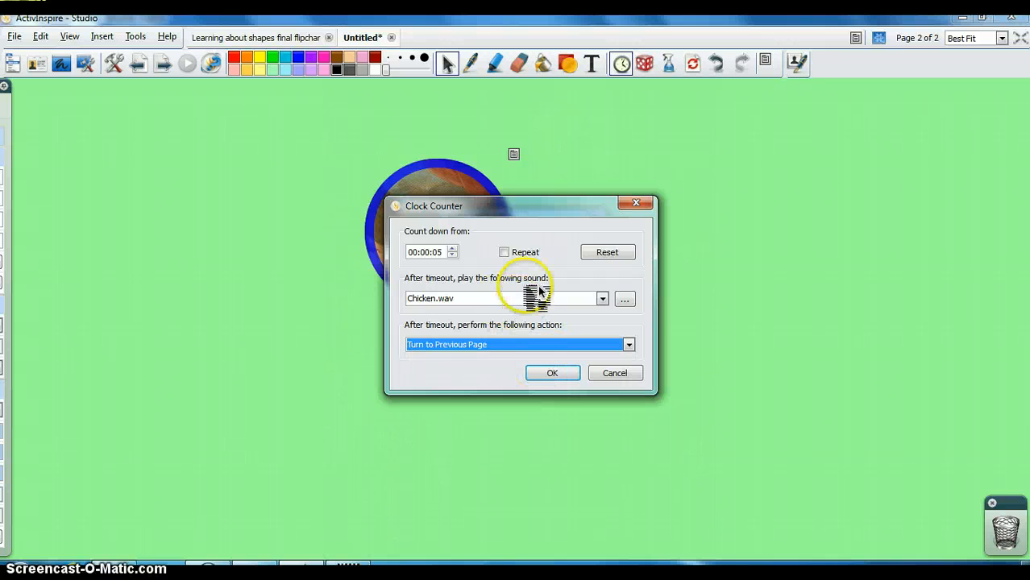
Shorten the countdown by lowering its seconds value, with the hours at 00, and start the countdown
left_click(452, 256)
left_click(451, 254)
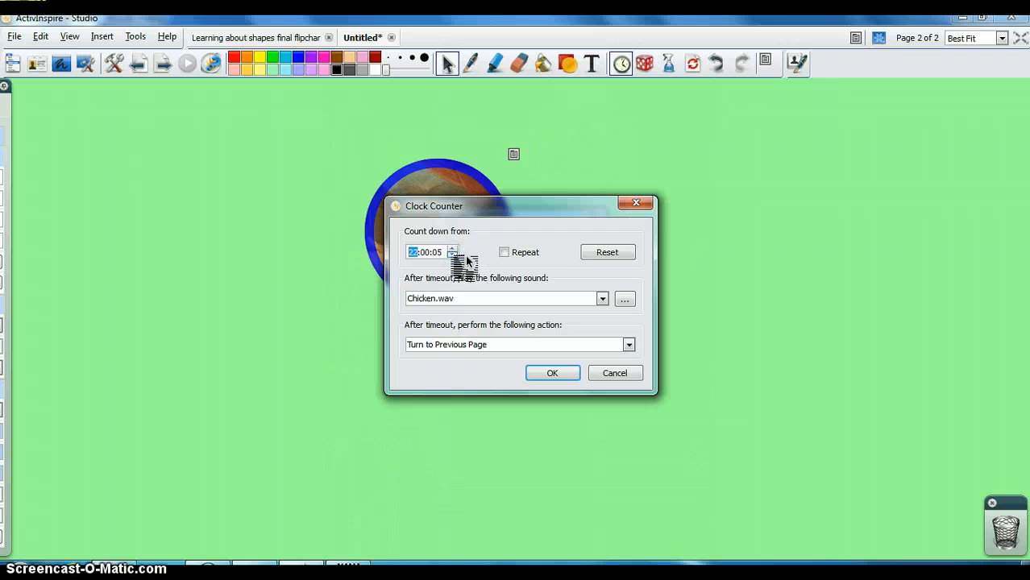
left_click(452, 248)
left_click(451, 248)
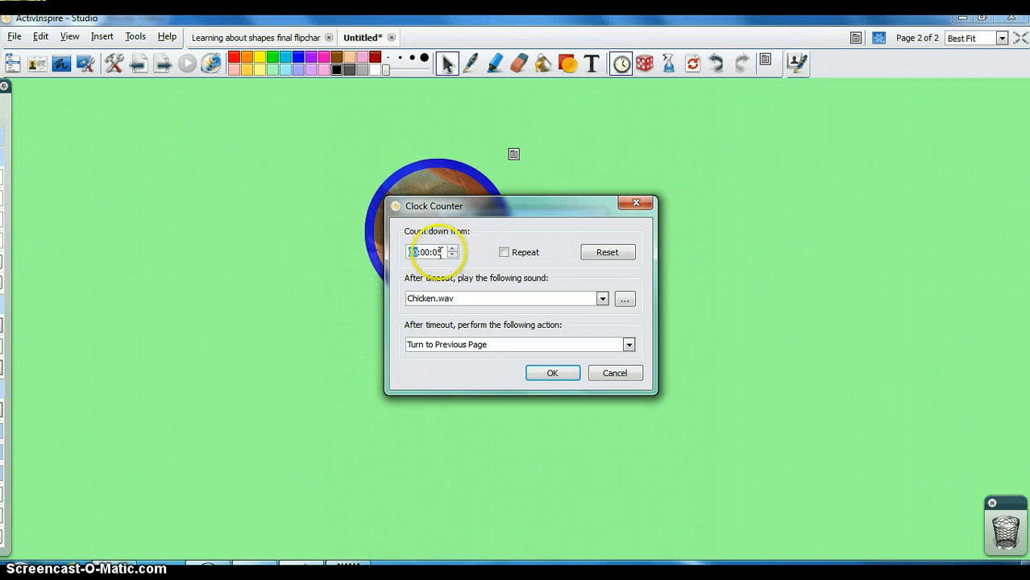
left_click(435, 252)
left_click(452, 255)
left_click(452, 255)
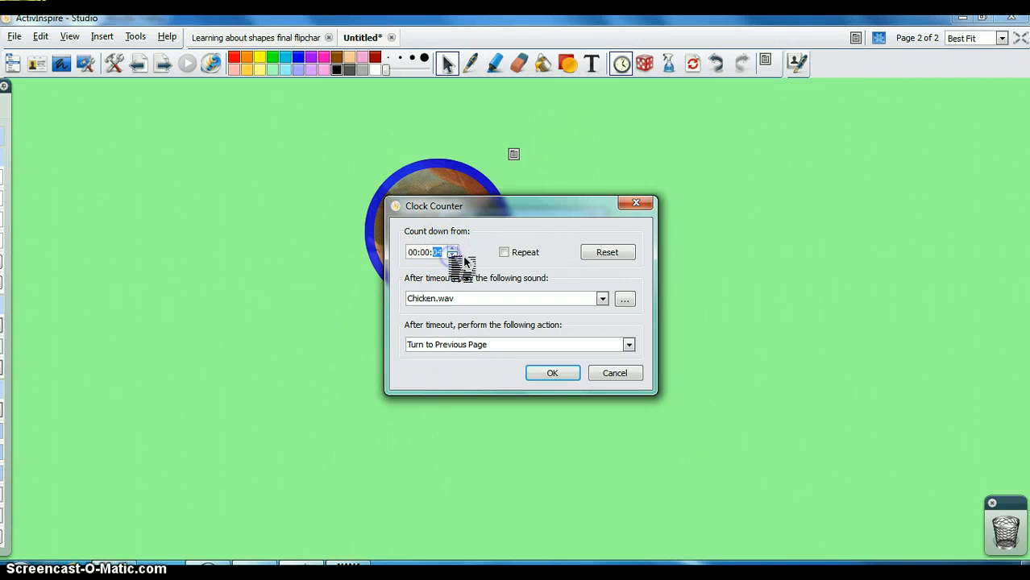
left_click(572, 372)
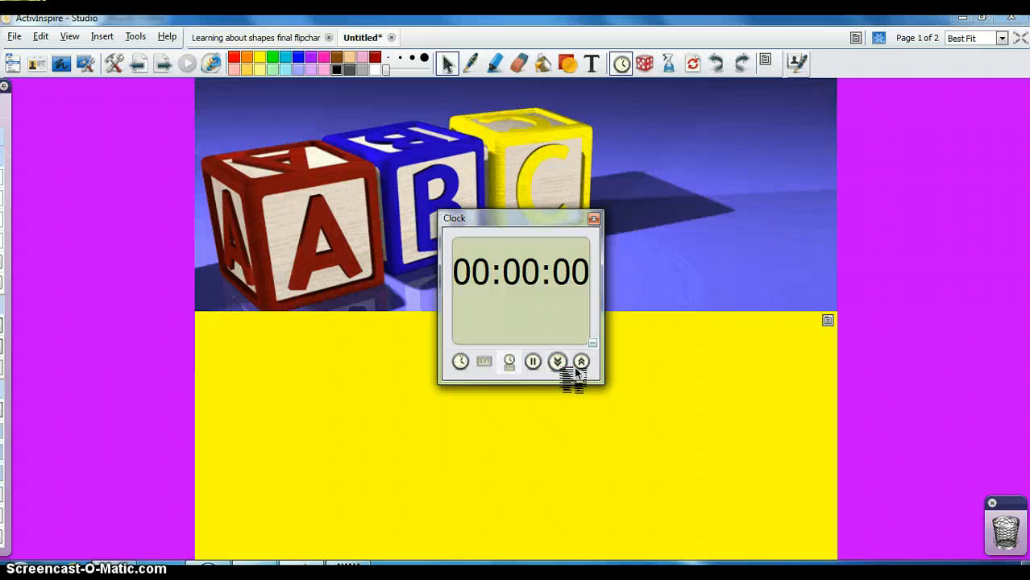
Close the Clock and expand the Property Browser for the current page
left_click(593, 219)
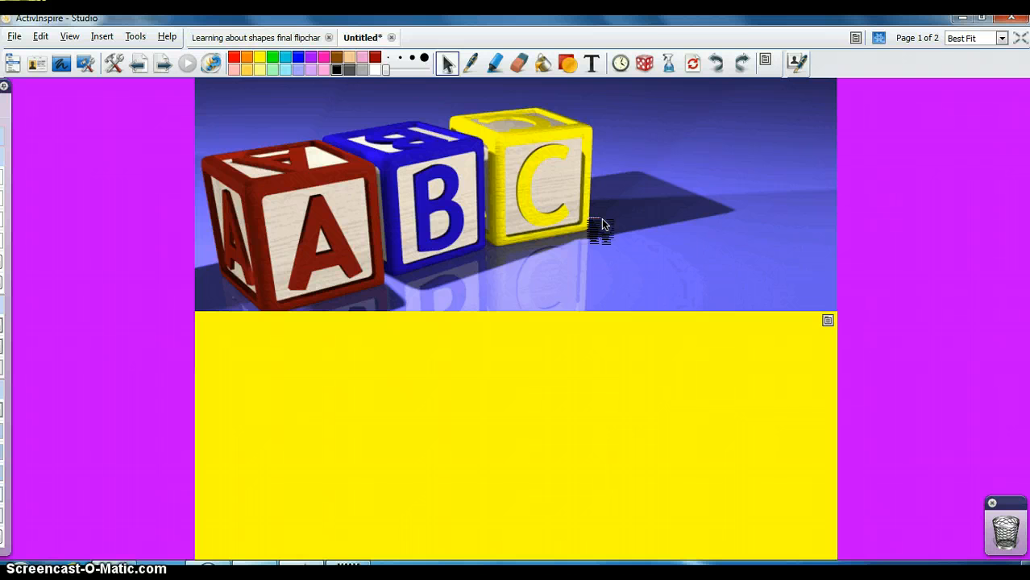
left_click(115, 226)
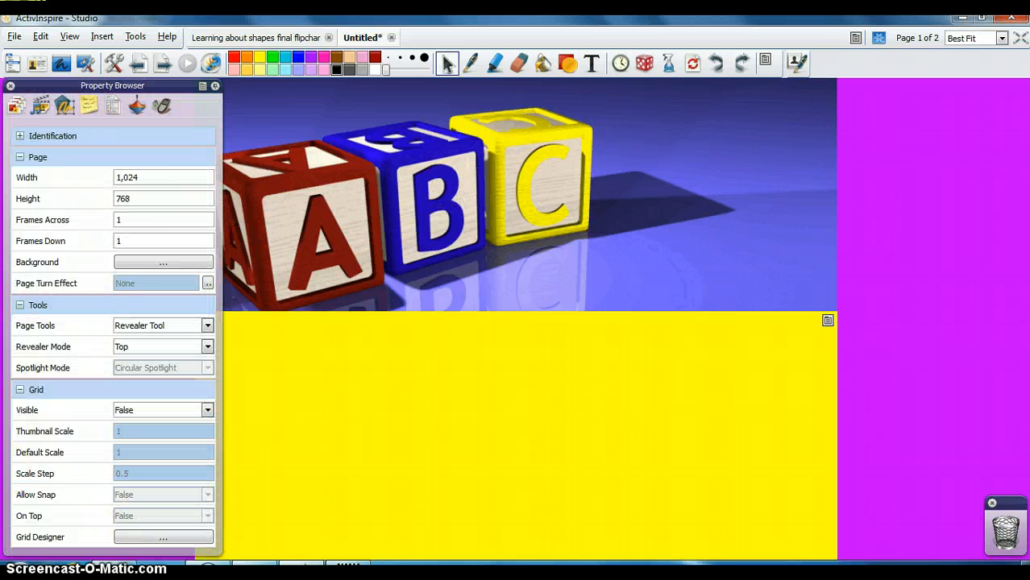